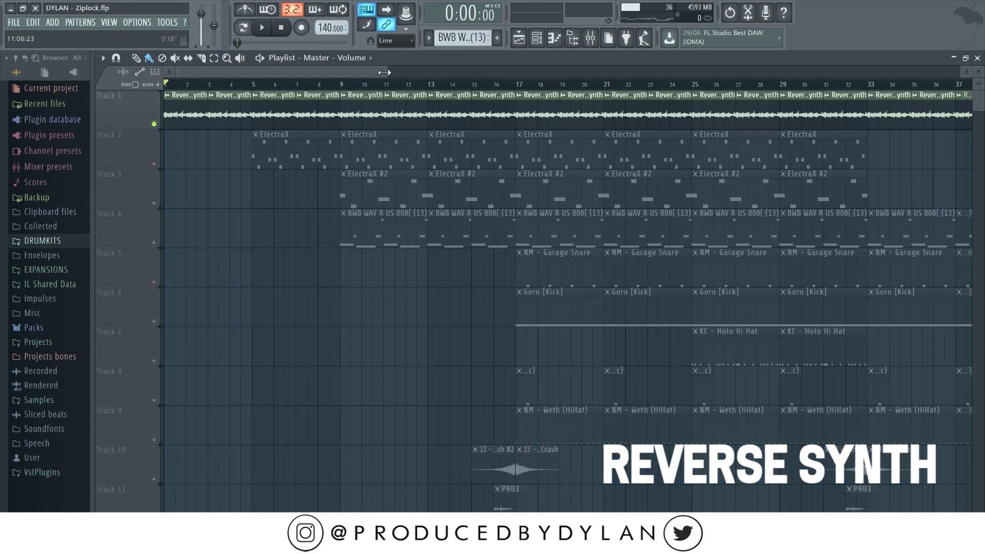
# Step: Play the soloed Reverse Synth track from the start of the playlist, then stop playback
pyautogui.moveTo(384, 72); pyautogui.dragTo(217, 85)
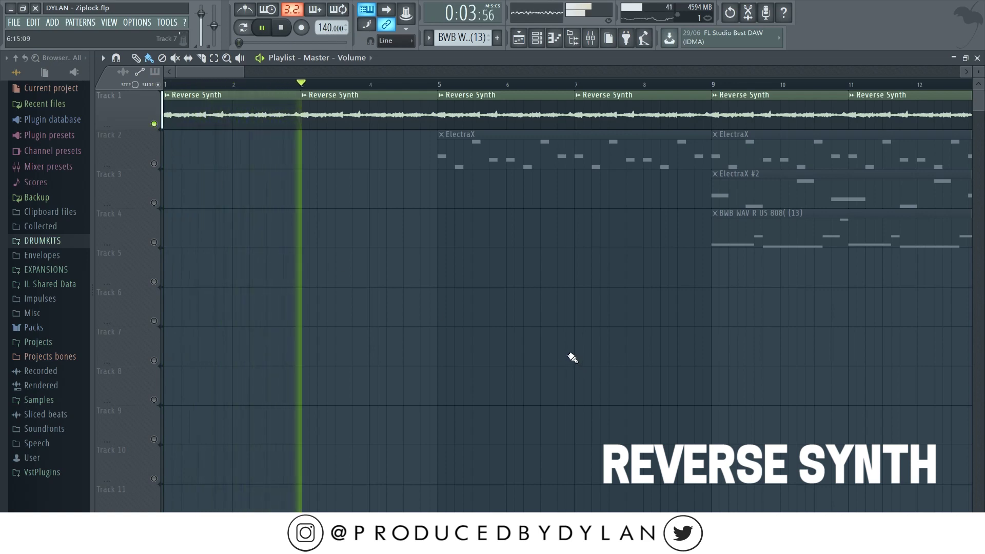
pyautogui.click(283, 29)
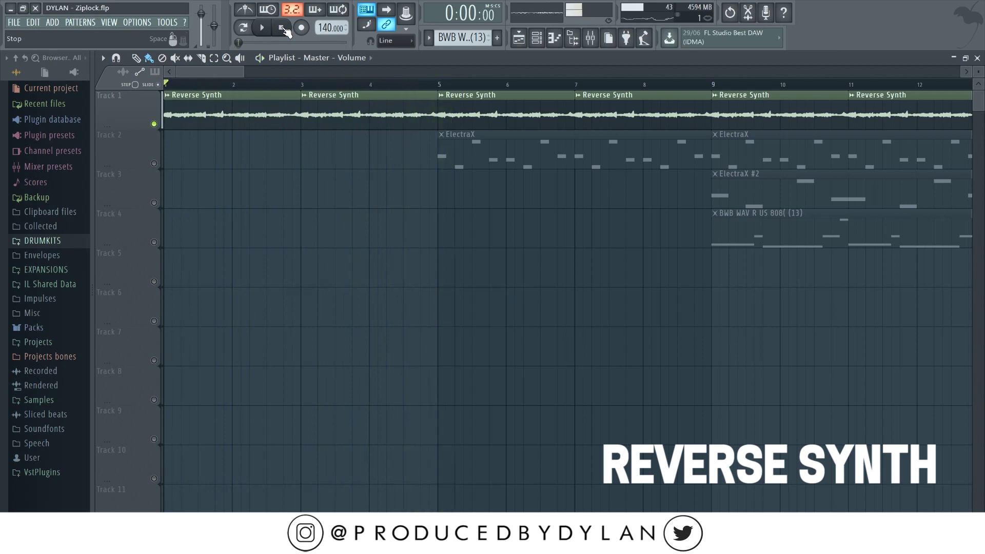
# Step: Enable and open Gross Beat and the first Fruity parametric EQ 2 on the Reverse Synth mixer track during playback
pyautogui.click(600, 42)
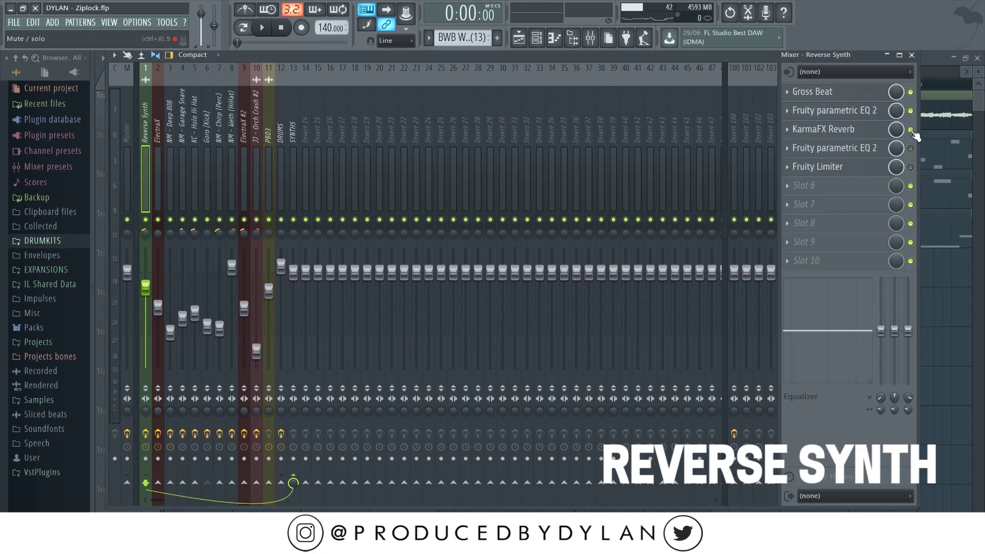
pyautogui.press('space')
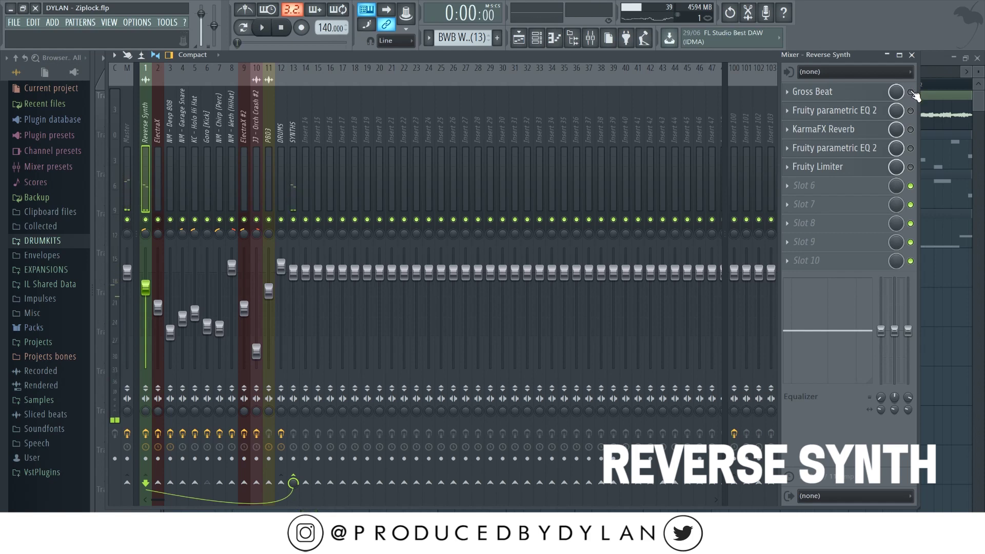
pyautogui.click(858, 97)
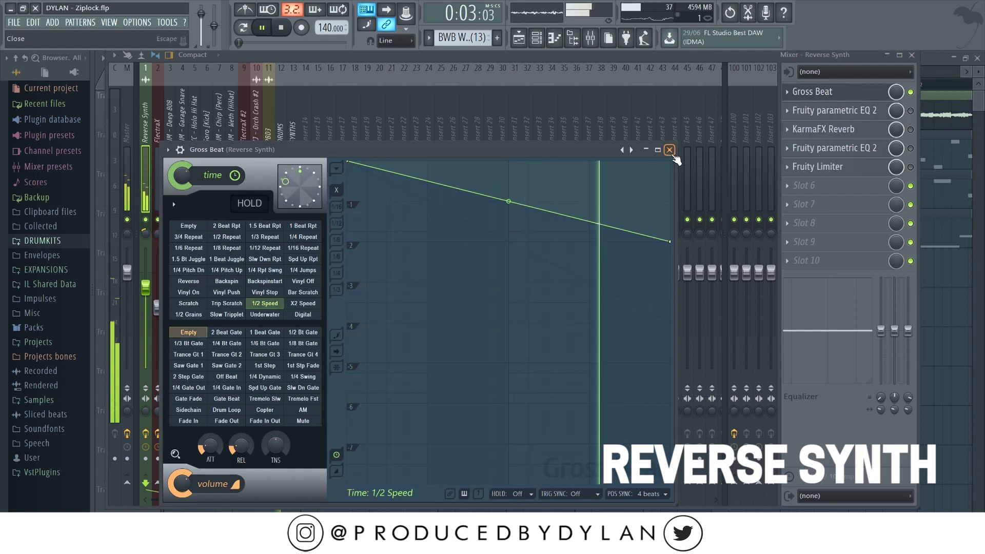
pyautogui.click(670, 150)
pyautogui.click(859, 114)
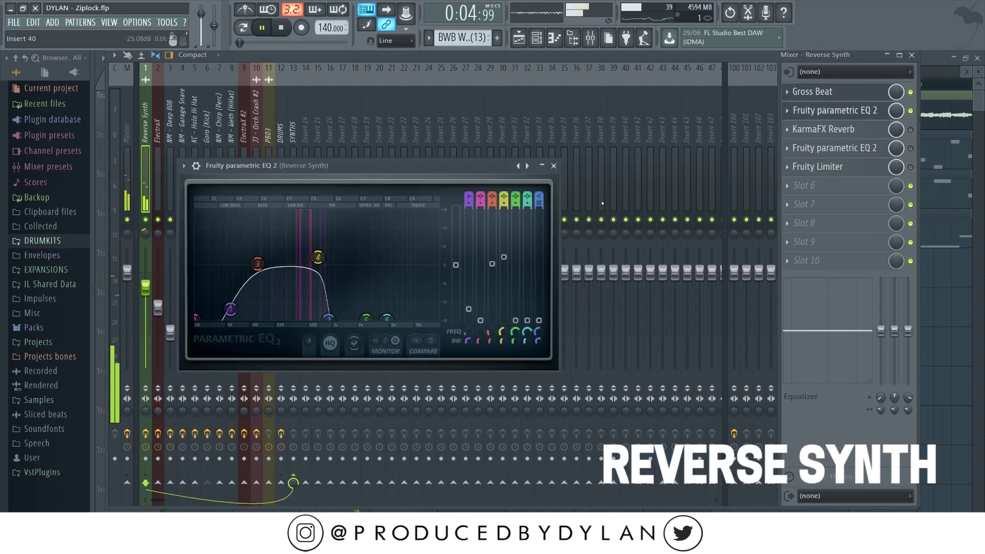
# Step: Enable KarmaFX Reverb, the second Fruity parametric EQ 2 and Fruity Limiter on Reverse Synth, then close the mixer and effect windows
pyautogui.click(911, 130)
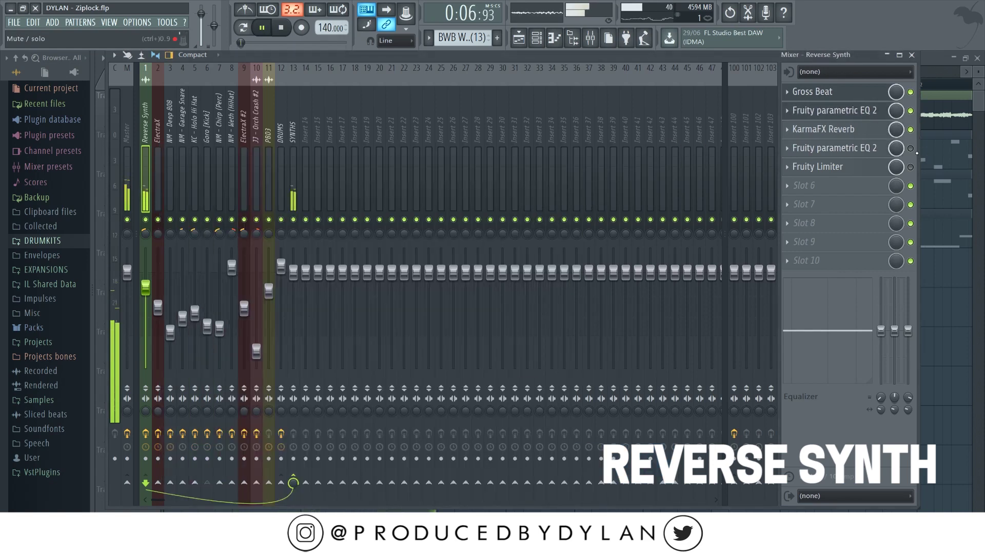
pyautogui.click(910, 148)
pyautogui.click(866, 149)
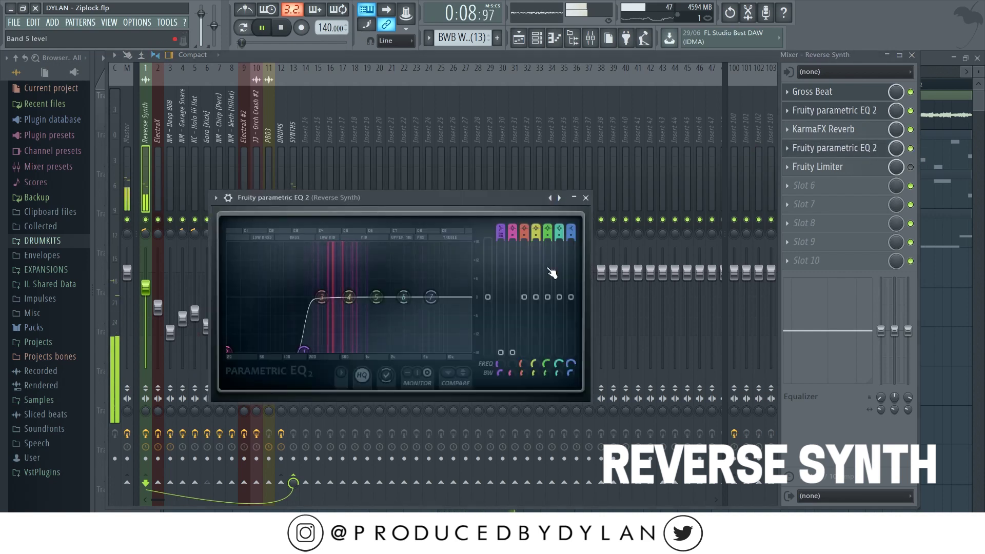
pyautogui.click(586, 198)
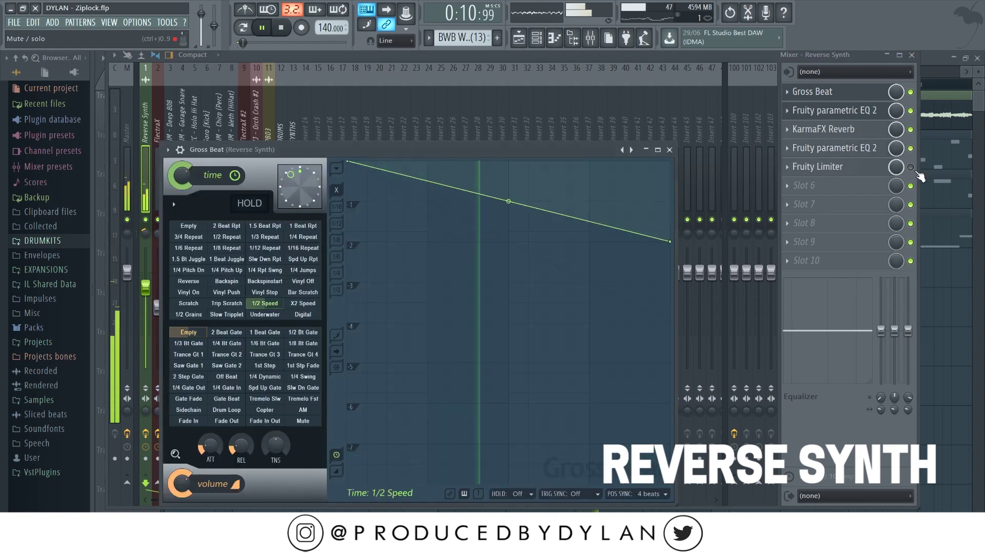
pyautogui.click(910, 167)
pyautogui.click(861, 167)
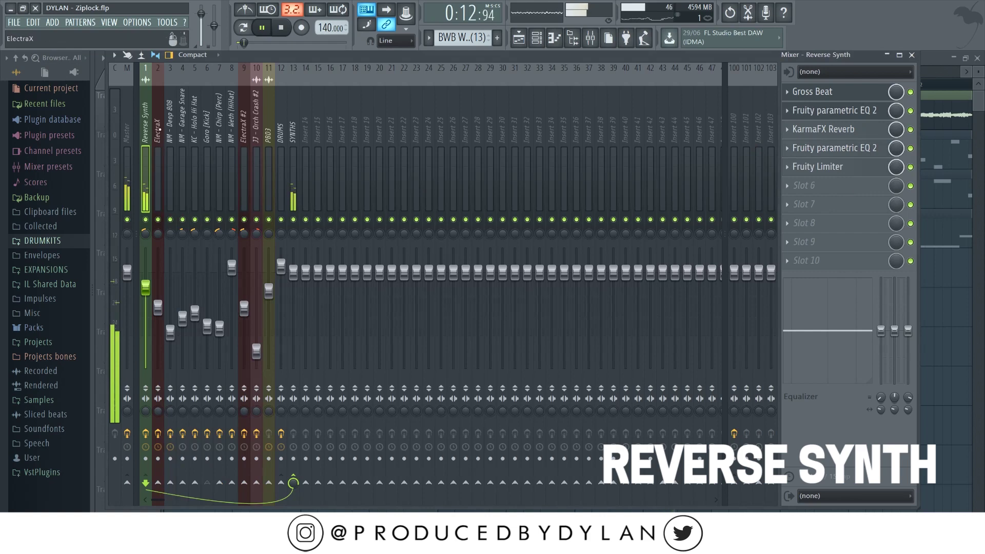
pyautogui.click(912, 55)
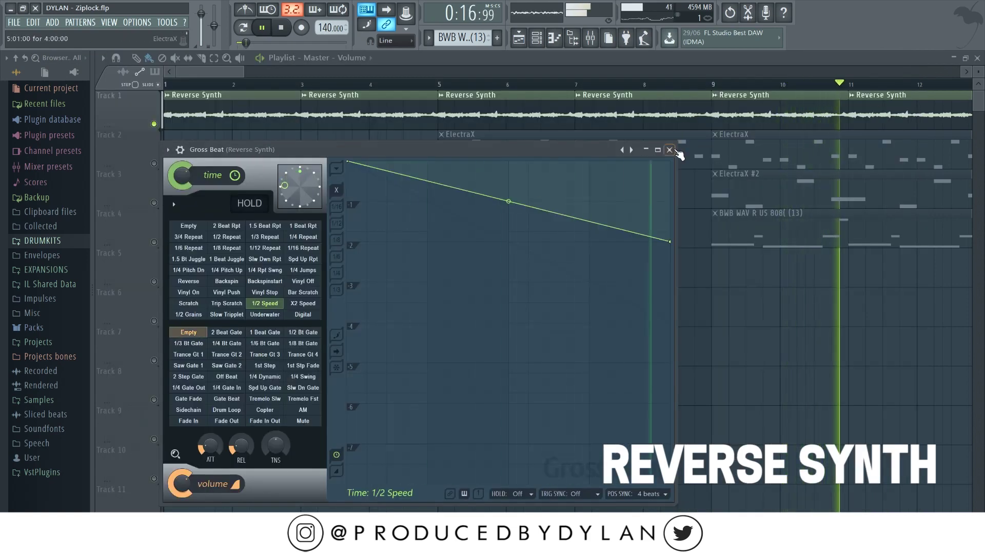
pyautogui.click(673, 151)
pyautogui.click(553, 165)
# Step: Play the soloed ElectraX bells on Track 2 and examine the full four-bar pattern in the piano roll
pyautogui.scroll(-5, 560, 164)
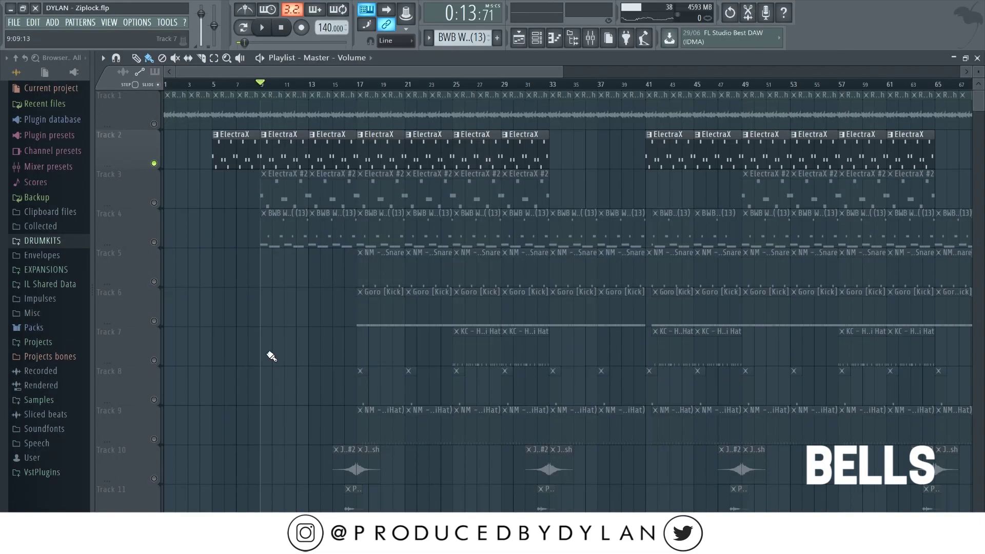
pyautogui.press('space')
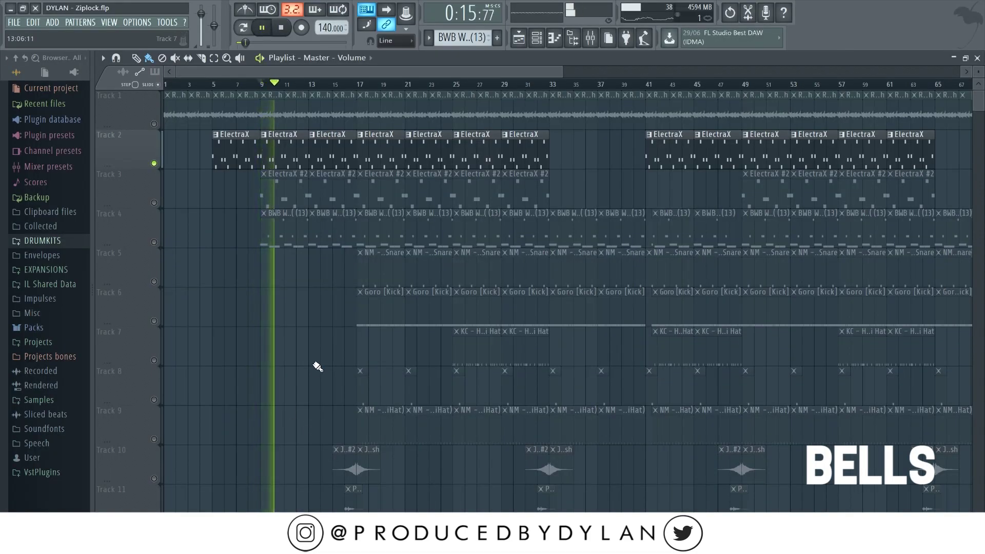
pyautogui.doubleClick(293, 148)
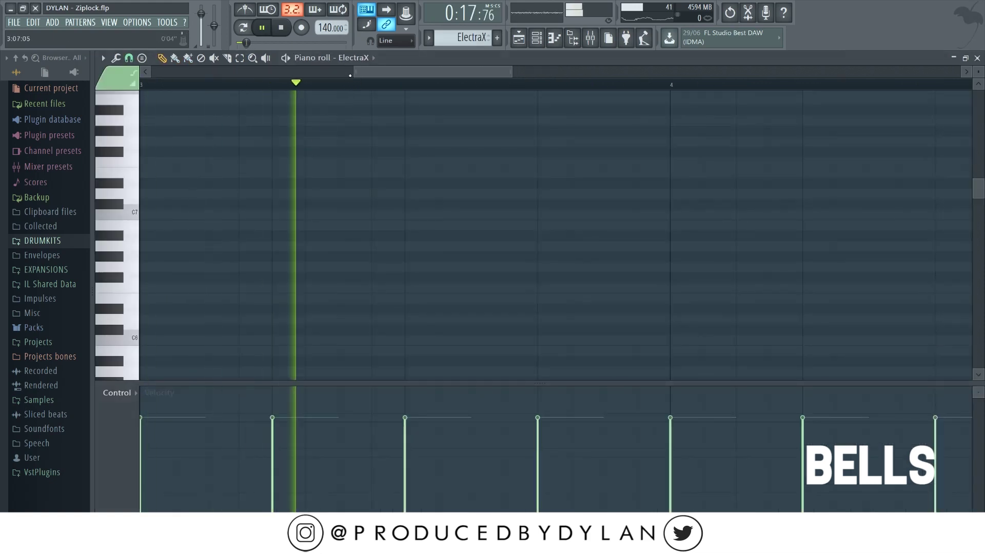
pyautogui.click(350, 72)
pyautogui.moveTo(481, 67); pyautogui.dragTo(635, 72)
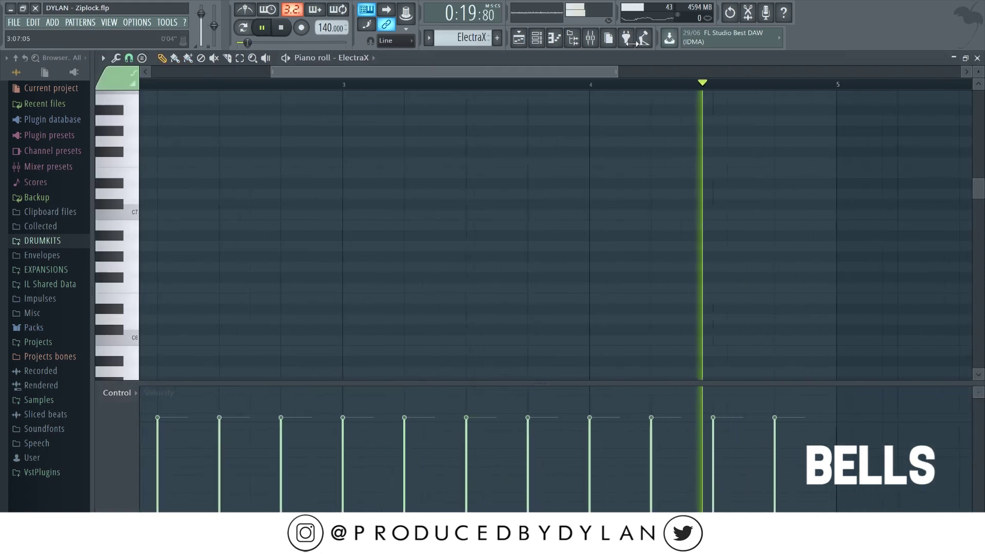
pyautogui.moveTo(269, 75); pyautogui.dragTo(149, 74)
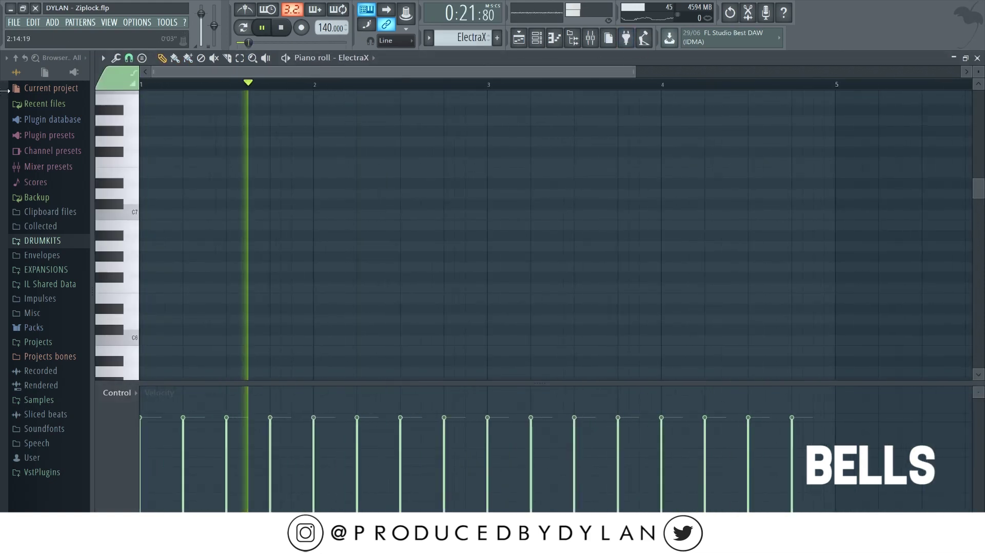
pyautogui.moveTo(977, 71); pyautogui.dragTo(977, 44)
pyautogui.scroll(-1, 728, 249)
pyautogui.scroll(-5, 728, 248)
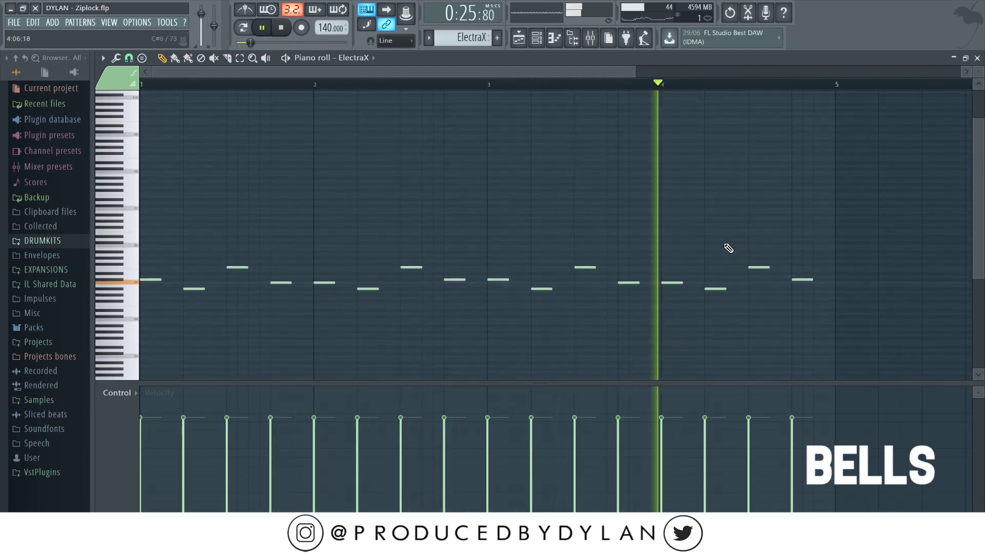
pyautogui.moveTo(974, 70); pyautogui.dragTo(974, 97)
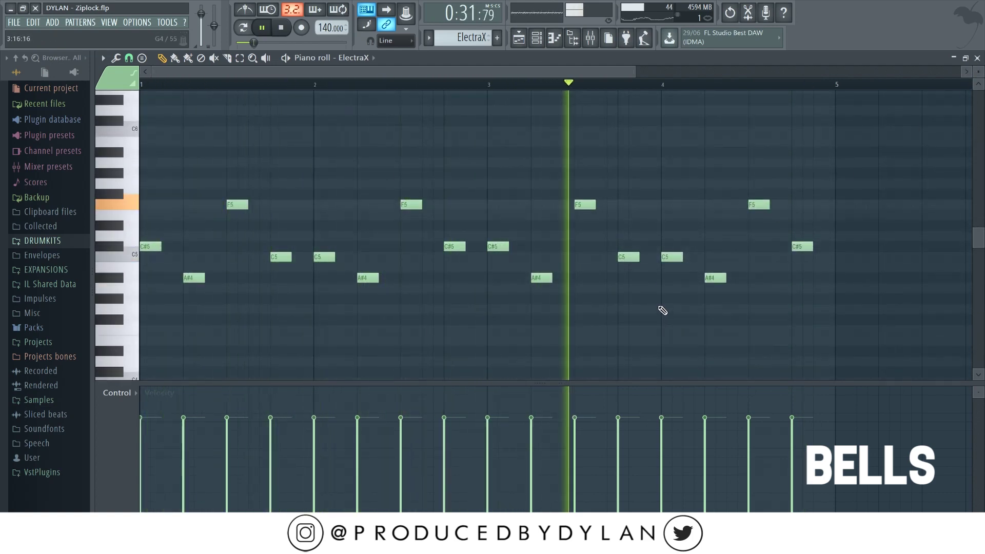
# Step: Examine the Fruity parametric EQ 2 curve on the ElectraX mixer track, then close the mixer and the EQ
pyautogui.click(590, 37)
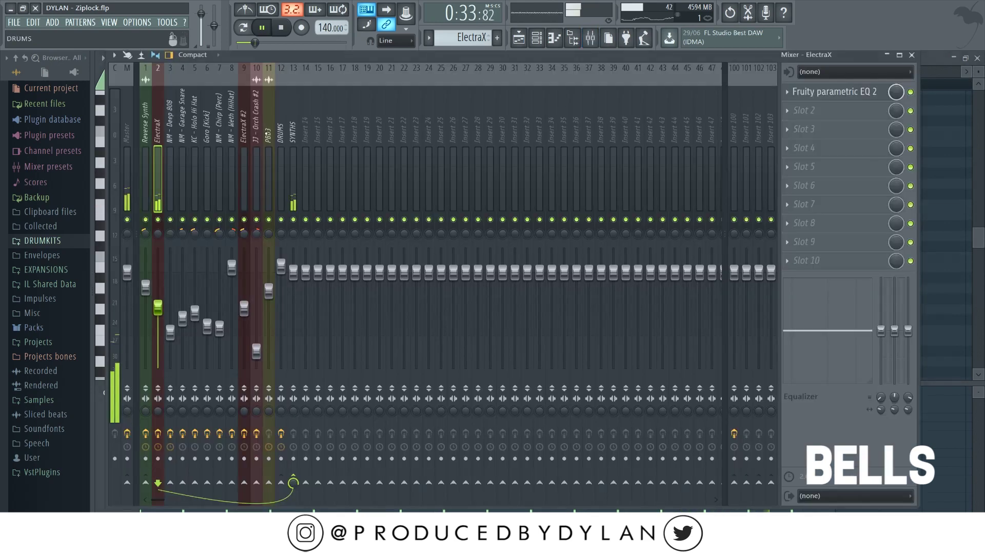
pyautogui.click(849, 94)
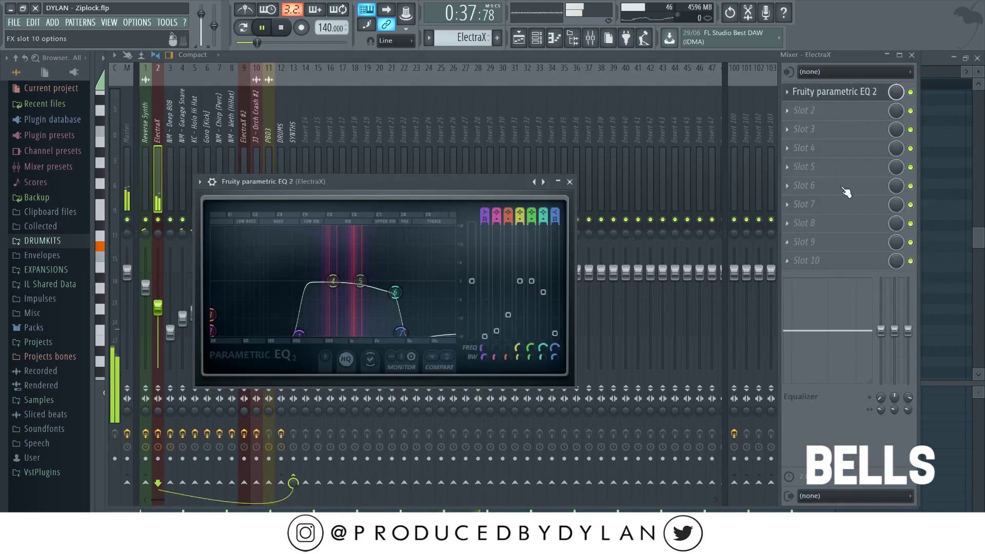
pyautogui.click(911, 55)
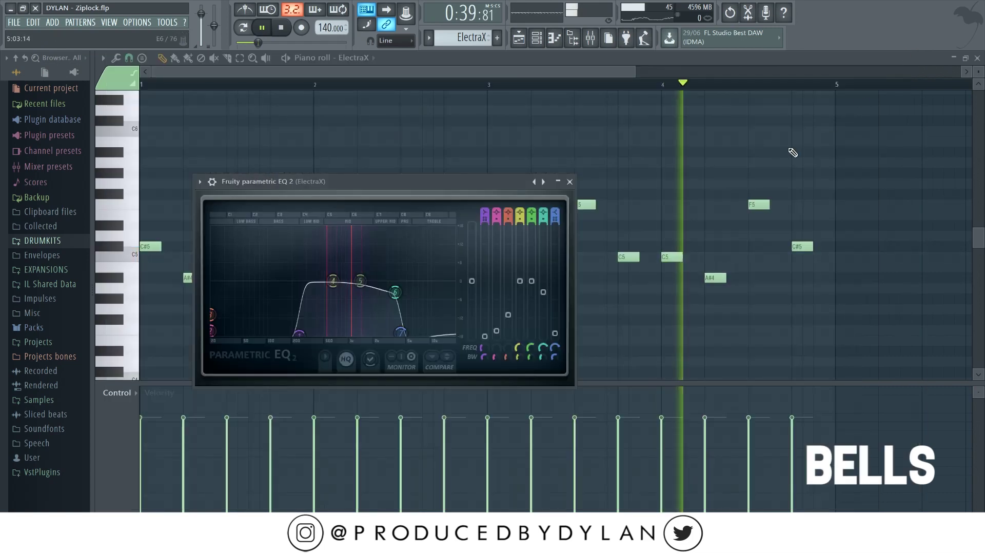
pyautogui.click(568, 181)
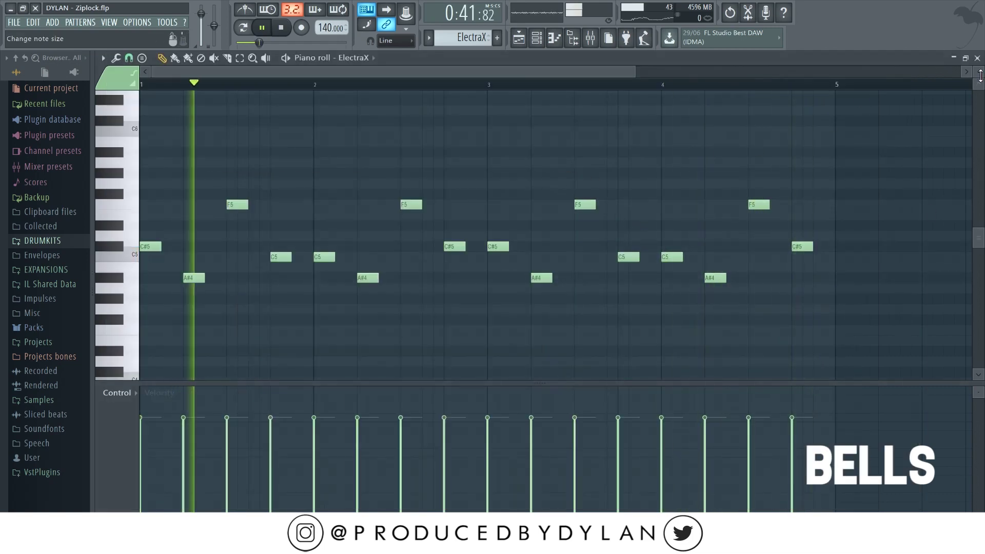
# Step: Close the piano roll and the channel rack to return to the playlist, and stop playback
pyautogui.click(977, 58)
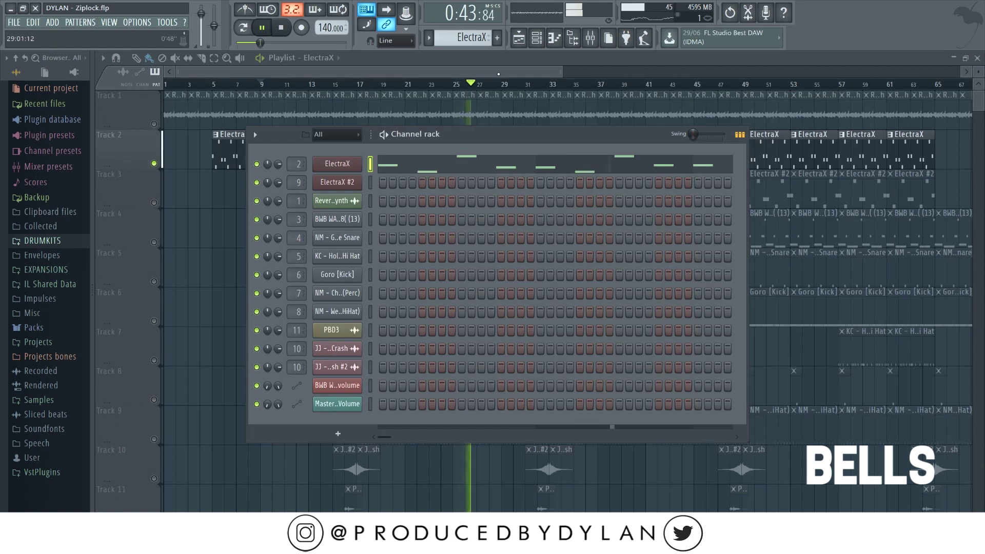
pyautogui.click(537, 38)
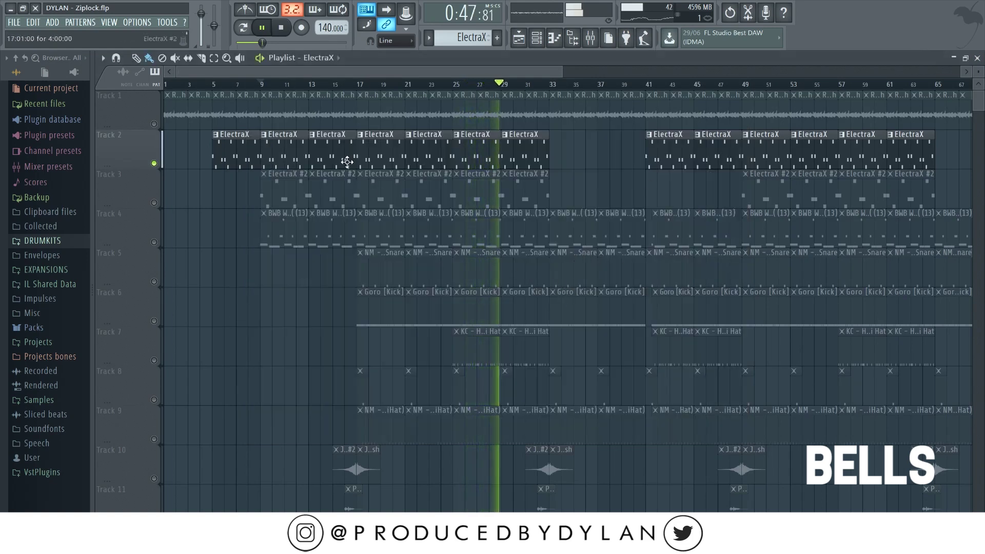
pyautogui.click(284, 32)
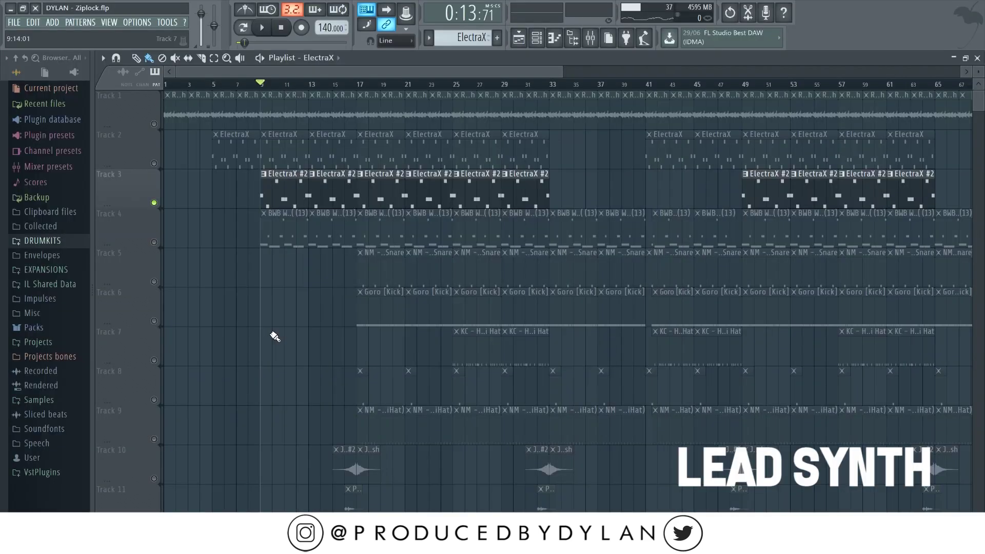
# Step: Play the soloed ElectraX #2 lead synth on Track 3 from bar 9, then stop playback
pyautogui.press('space')
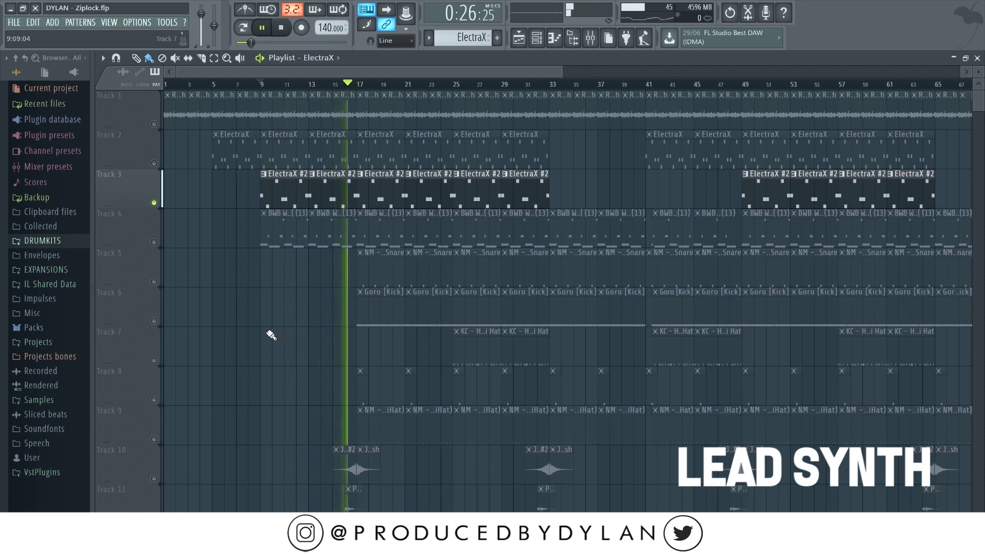
pyautogui.press('space')
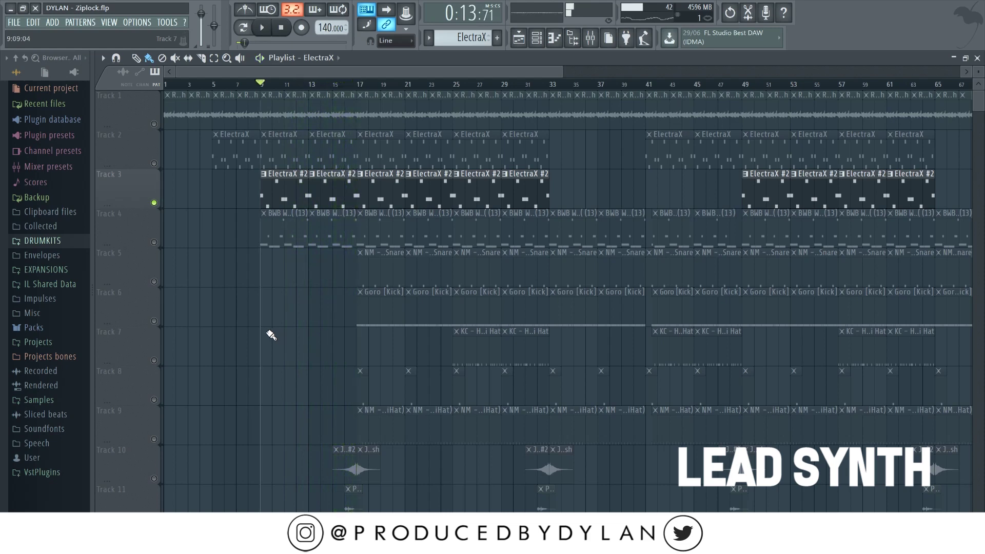
# Step: Open the ElectraX channel's synth editor from the channel rack, examine its preset settings, and close the plugin windows
pyautogui.click(546, 40)
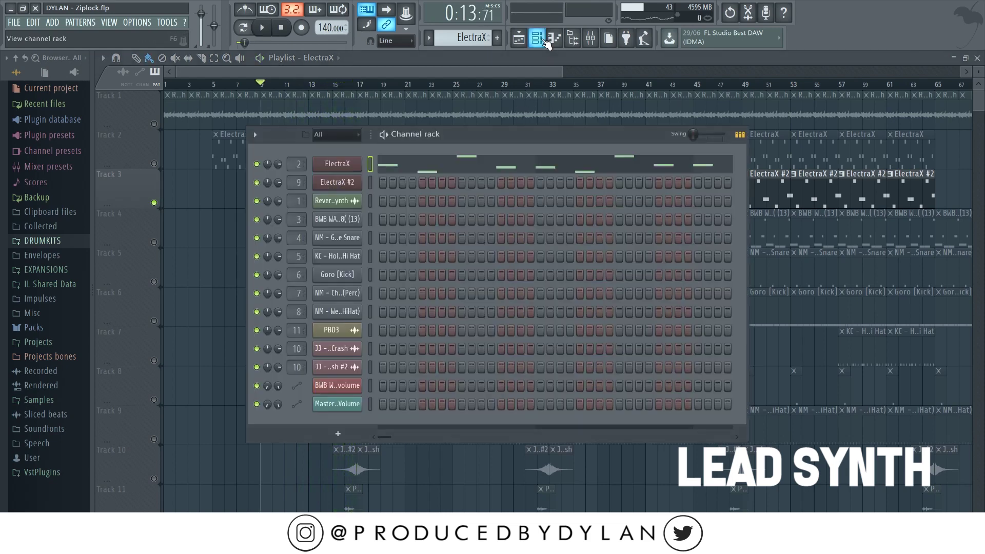
pyautogui.click(342, 167)
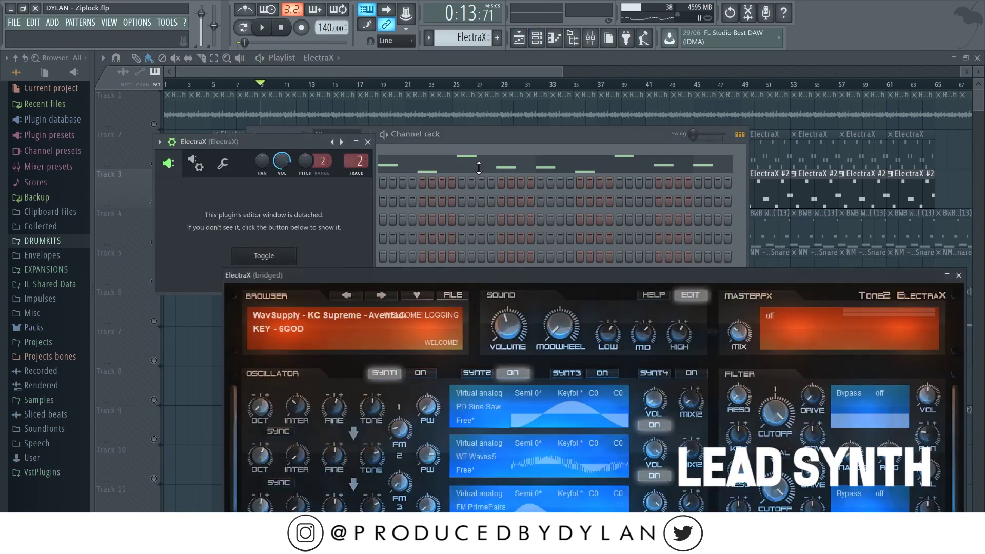
pyautogui.moveTo(554, 273); pyautogui.dragTo(470, 83)
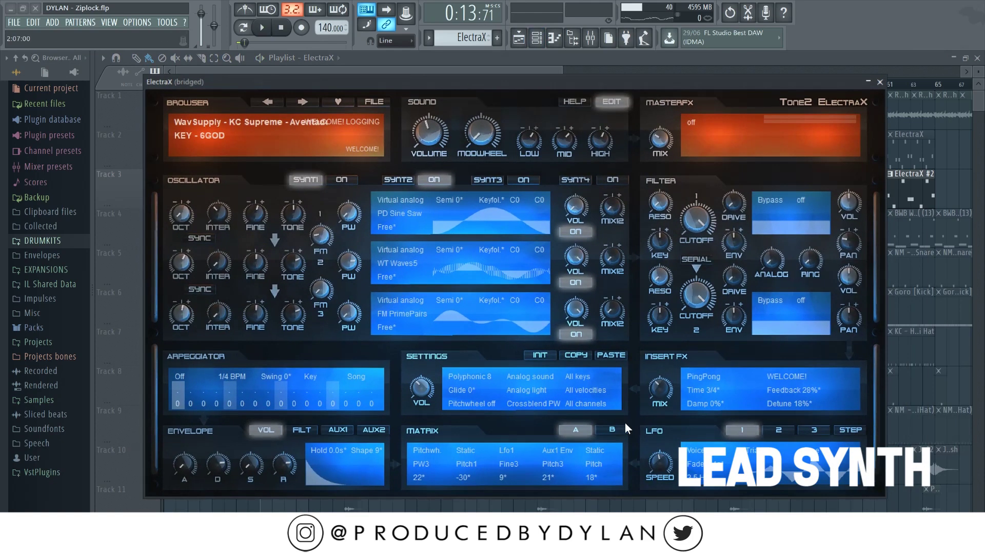
pyautogui.click(879, 82)
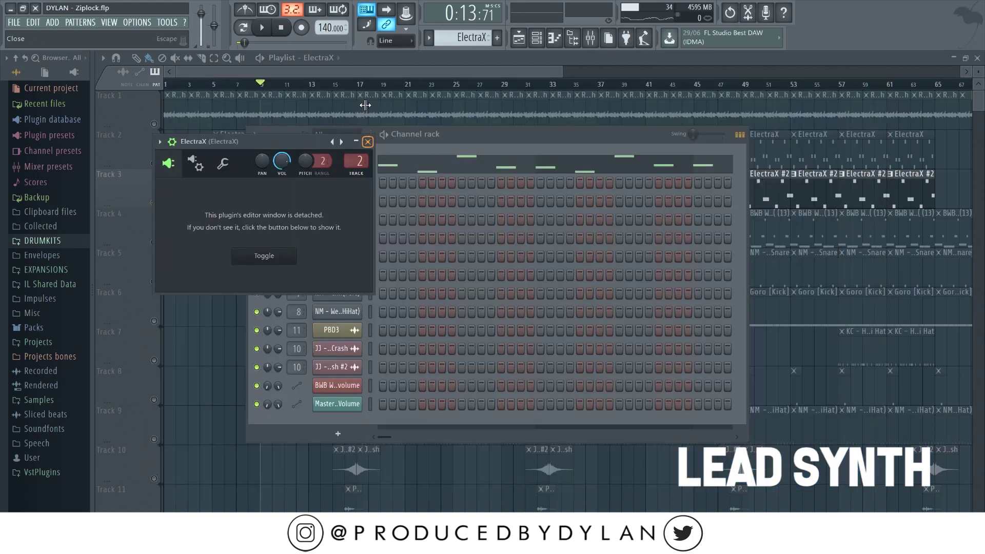
pyautogui.click(368, 142)
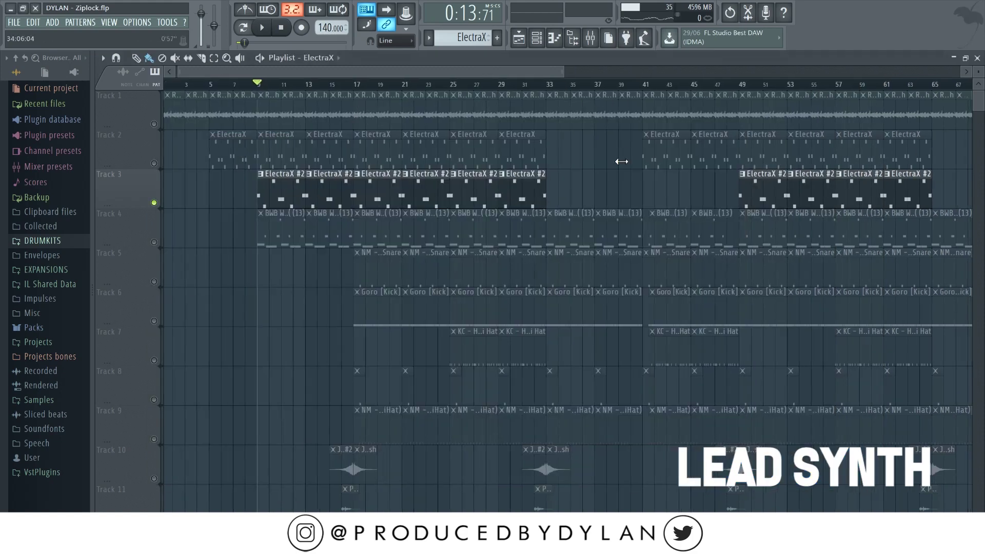
# Step: Enable the first Gross Beat effect on the ElectraX #2 mixer track
pyautogui.click(589, 38)
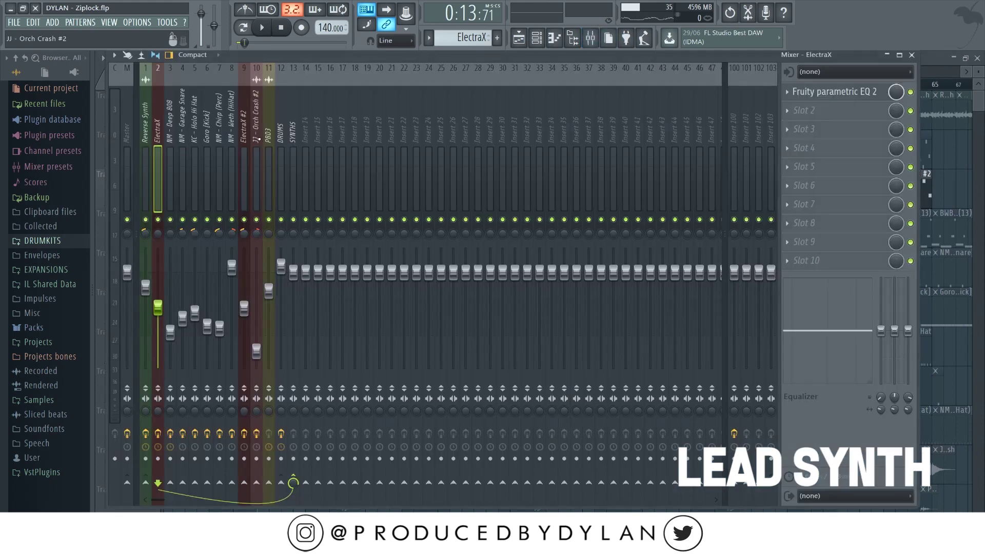
pyautogui.click(244, 114)
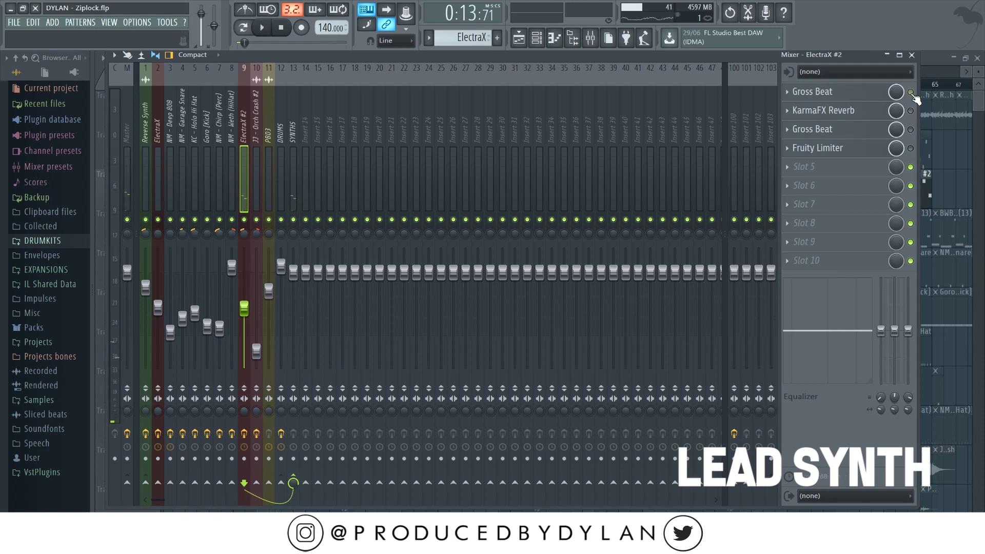
pyautogui.click(913, 94)
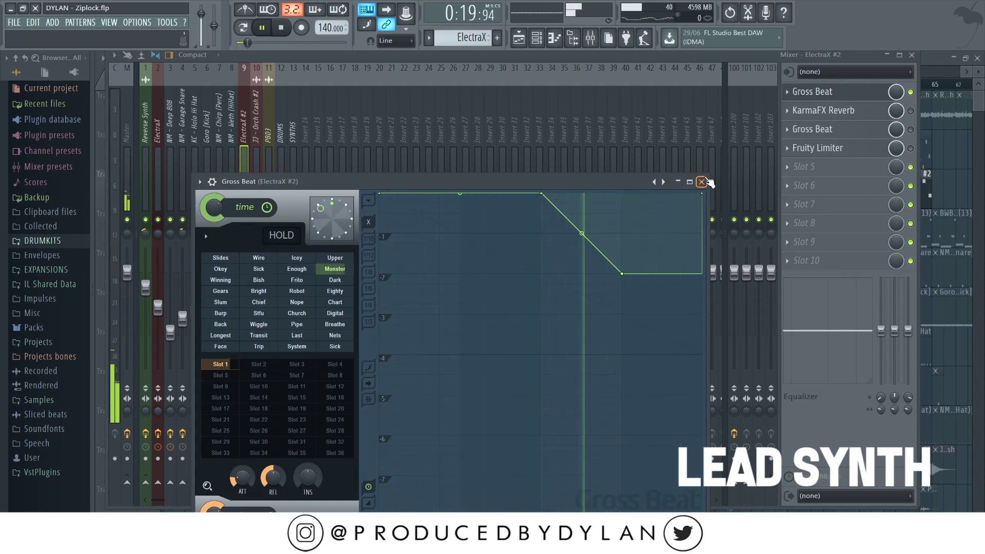
# Step: Enable KarmaFX Reverb and the second Gross Beat on the ElectraX #2 mixer track, and view that Gross Beat's 1/2 Speed preset
pyautogui.click(916, 111)
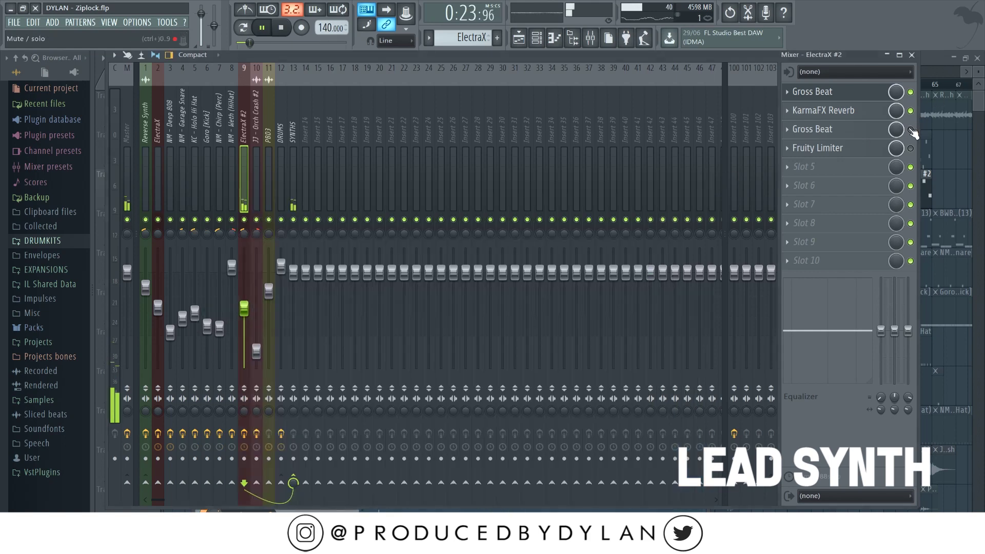
pyautogui.click(839, 135)
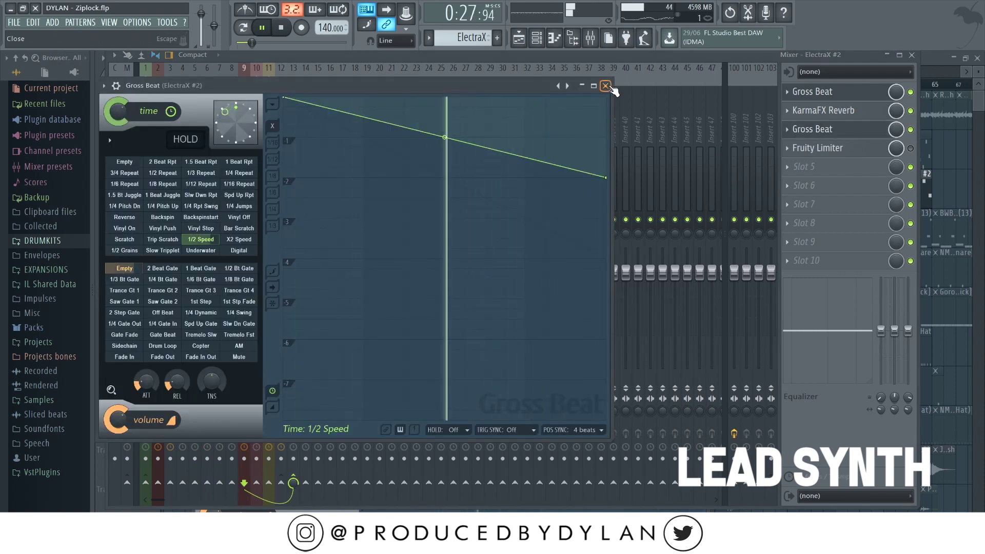
pyautogui.click(608, 87)
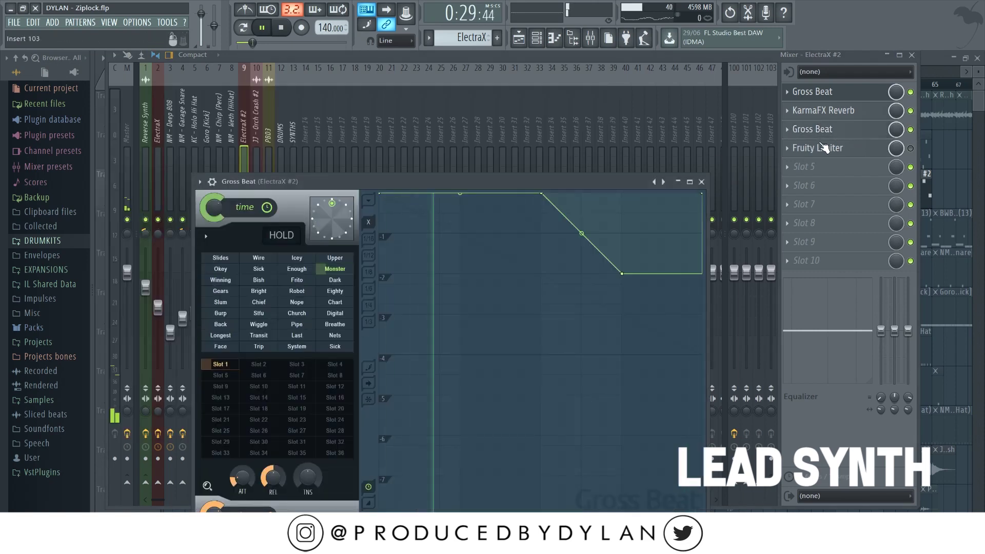
# Step: Enable the Fruity Limiter on the ElectraX #2 mixer track, view its compressor settings, and close the effect windows and the mixer
pyautogui.click(911, 149)
pyautogui.click(818, 153)
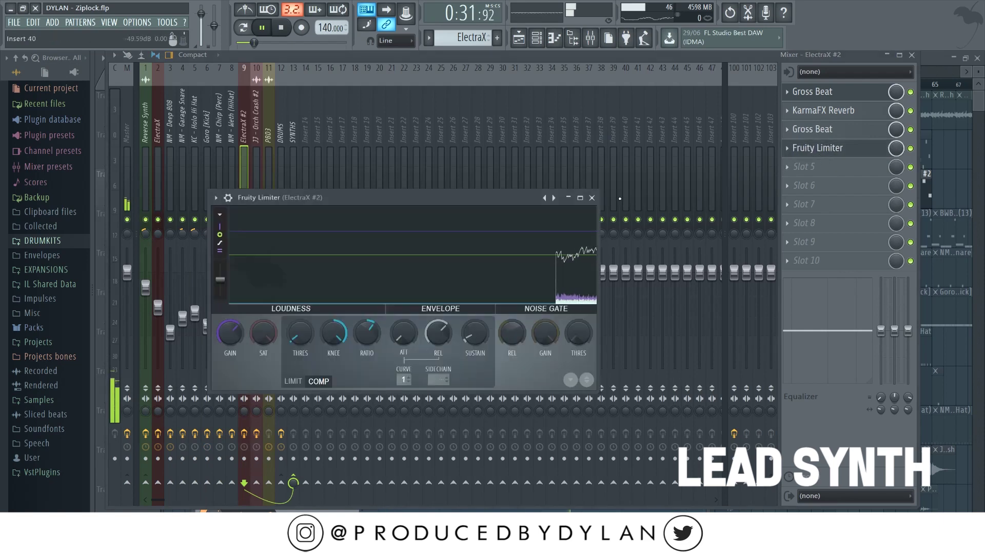
pyautogui.click(592, 197)
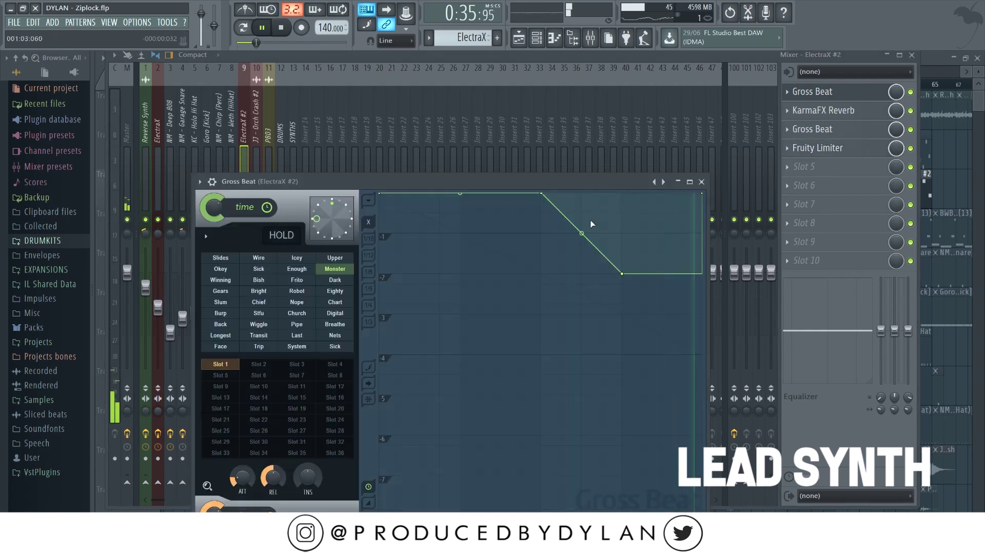
pyautogui.click(701, 182)
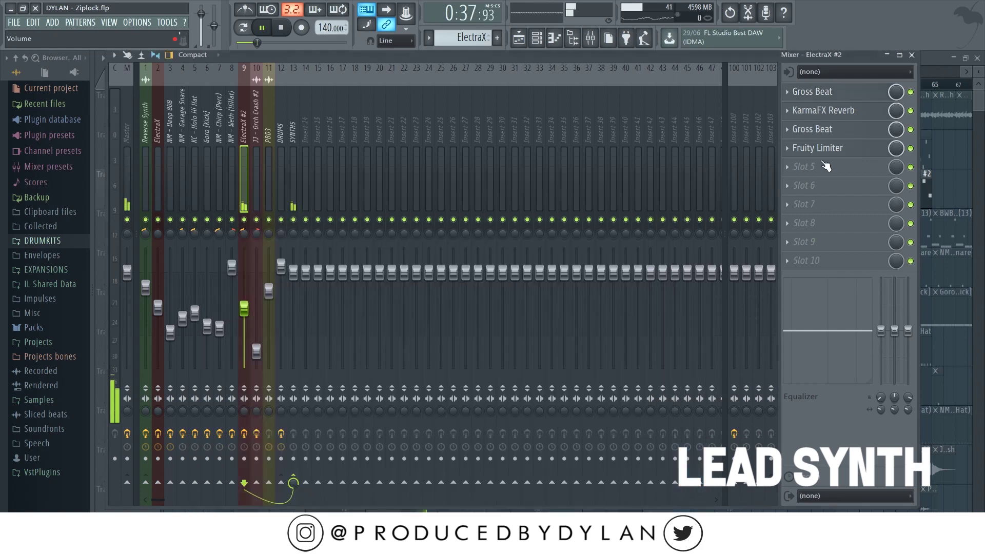
pyautogui.click(912, 55)
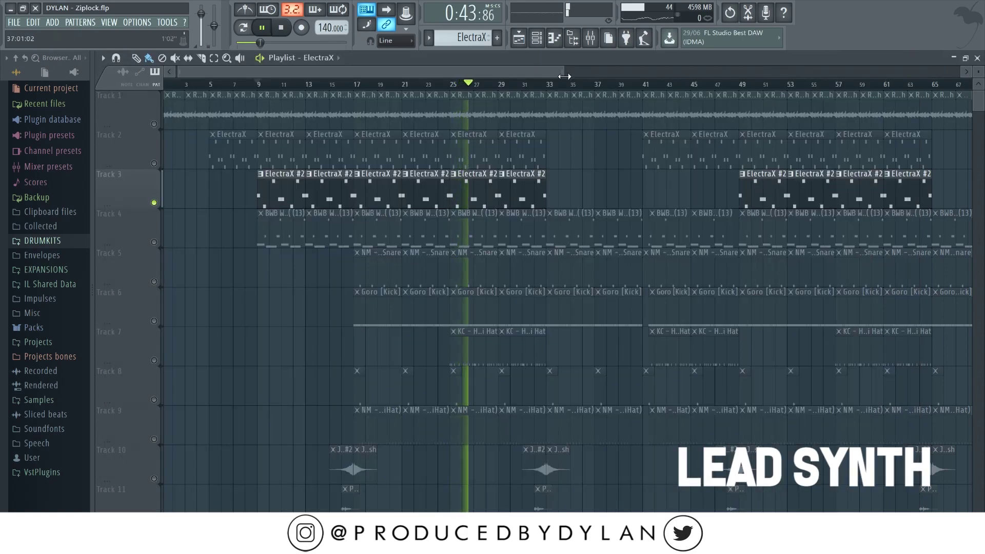
# Step: Play the soloed 808 on Track 4 from bar 9, examine its full note pattern in the piano roll, and stop playback
pyautogui.moveTo(564, 76); pyautogui.dragTo(514, 72)
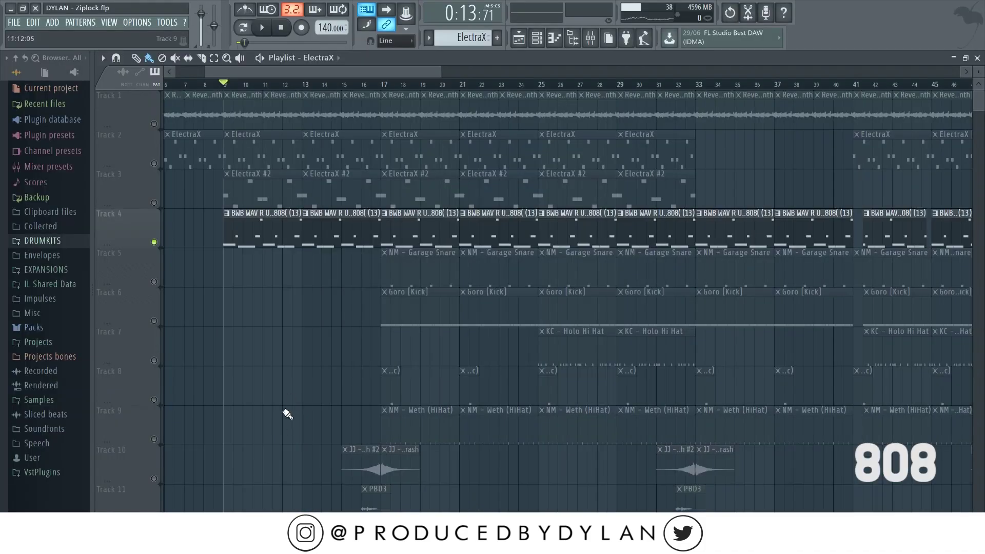
pyautogui.press('space')
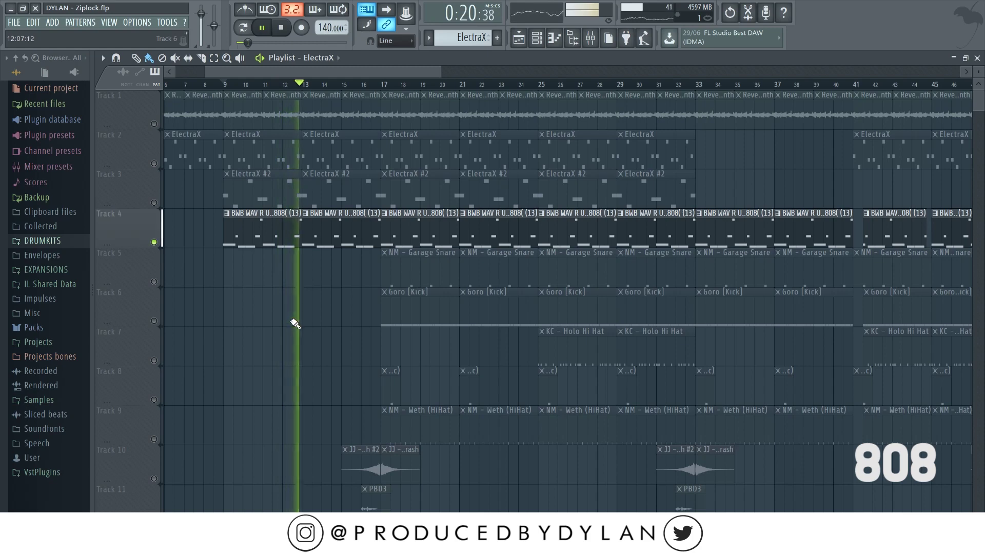
pyautogui.doubleClick(324, 241)
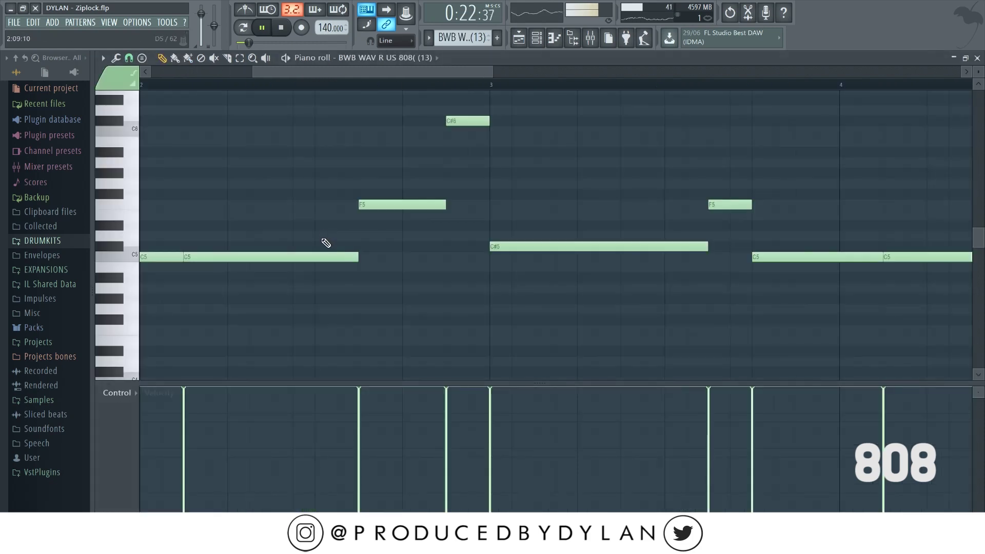
pyautogui.scroll(-3, 377, 193)
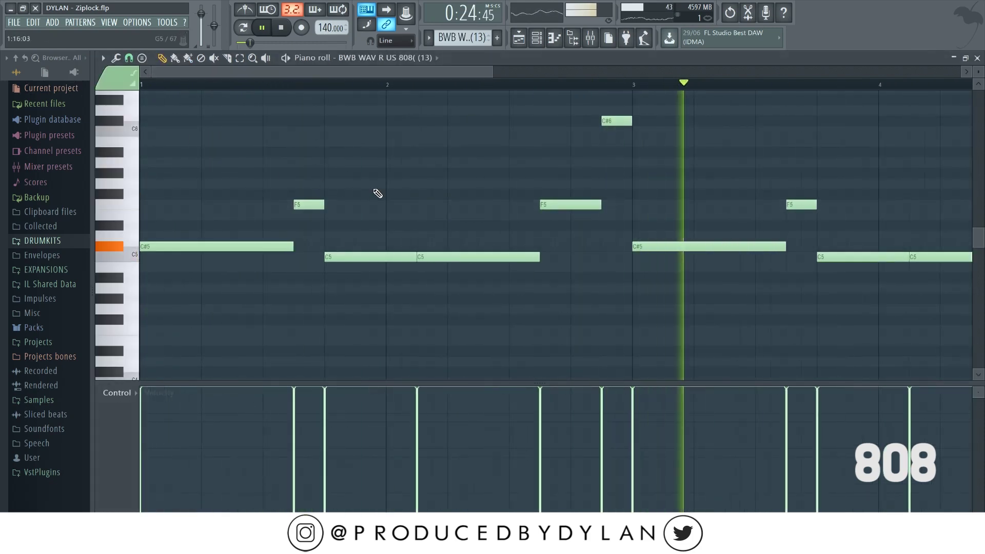
pyautogui.scroll(-3, 562, 215)
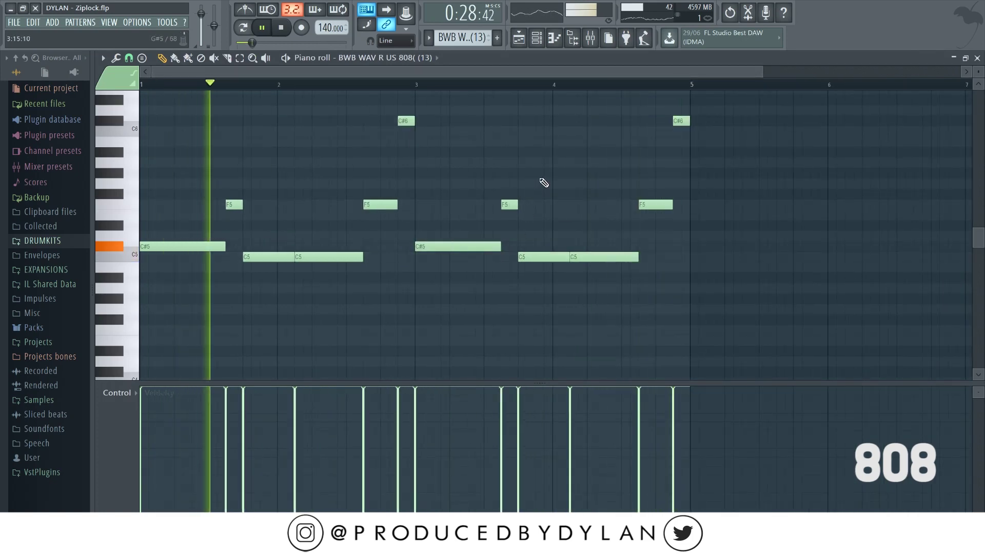
pyautogui.press('space')
# Step: Review both Fruity parametric EQ 2 effects and the Fruity Fast Dist on the NM - Deep 808 mixer track during playback, and close their windows
pyautogui.click(589, 36)
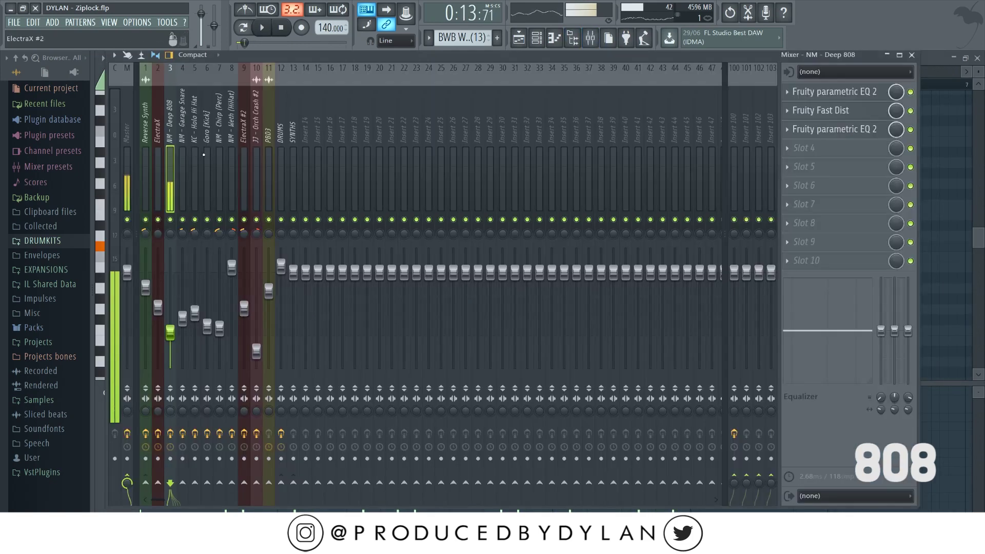
pyautogui.click(821, 94)
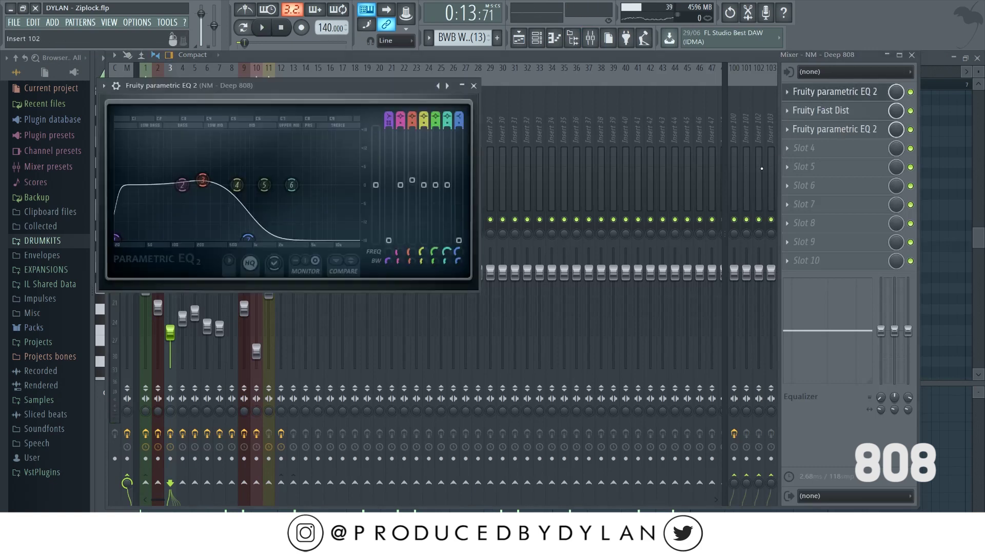
pyautogui.press('space')
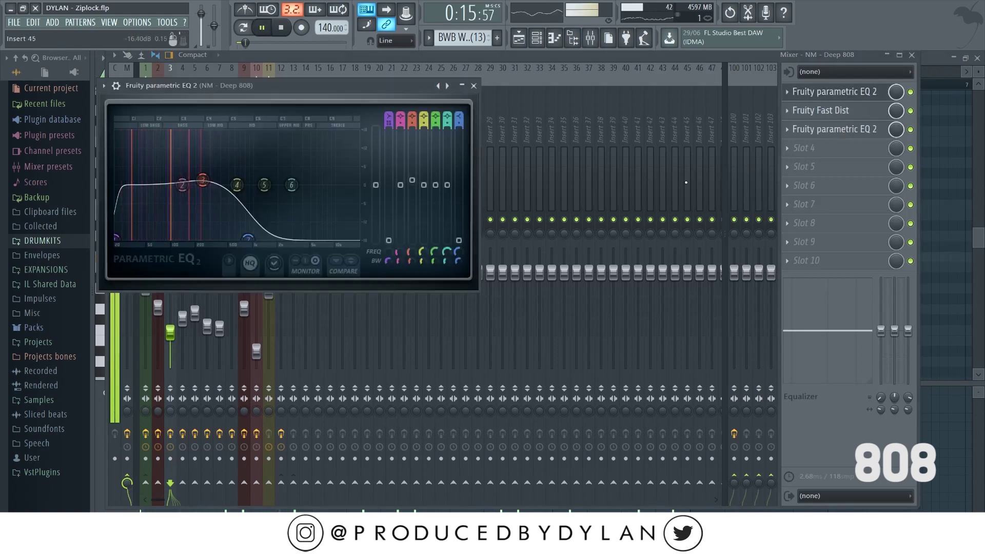
pyautogui.click(820, 111)
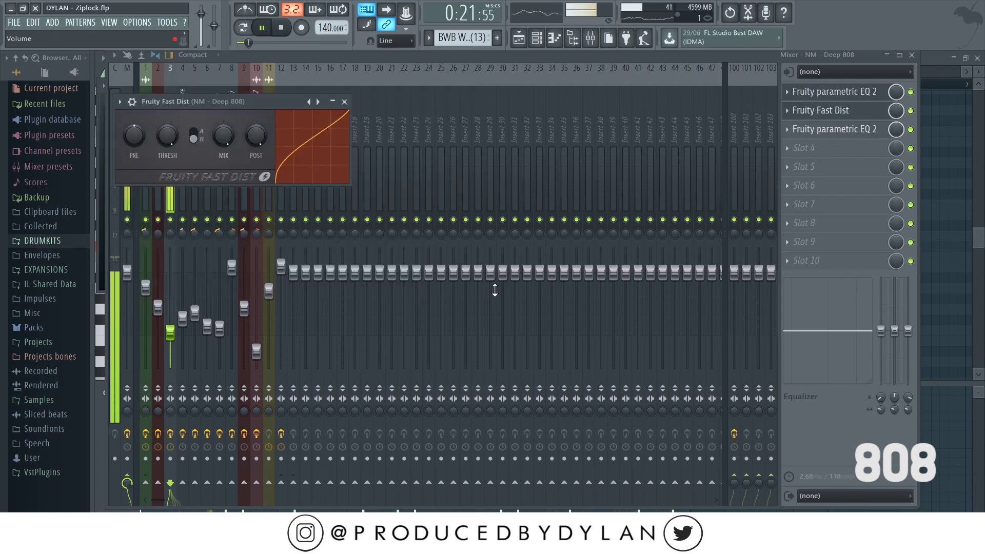
pyautogui.click(823, 130)
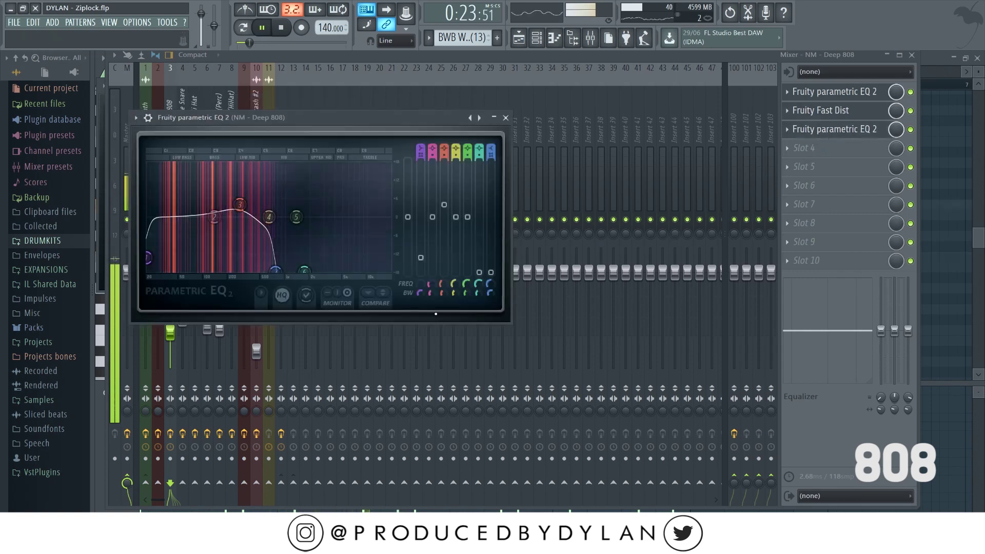
pyautogui.moveTo(505, 122); pyautogui.dragTo(476, 93)
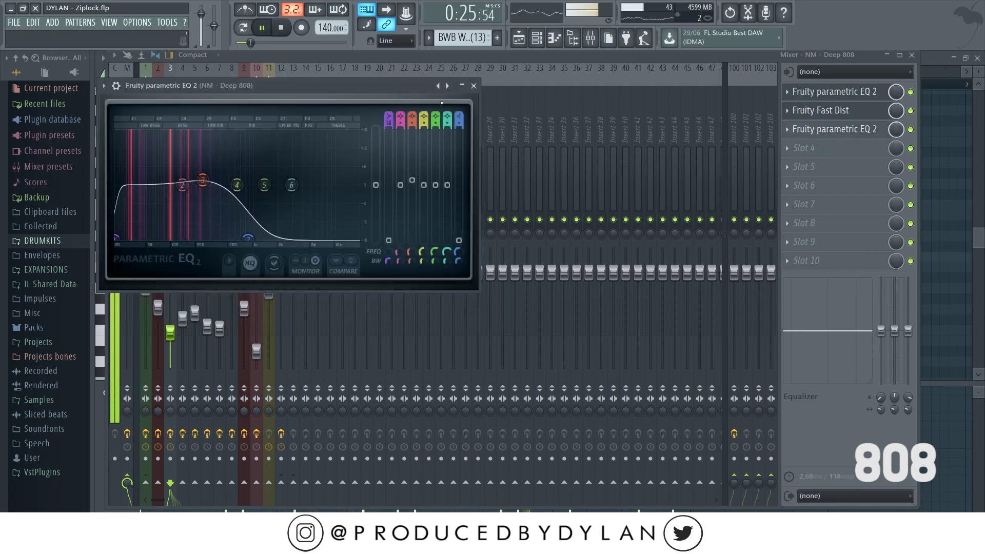
pyautogui.click(473, 86)
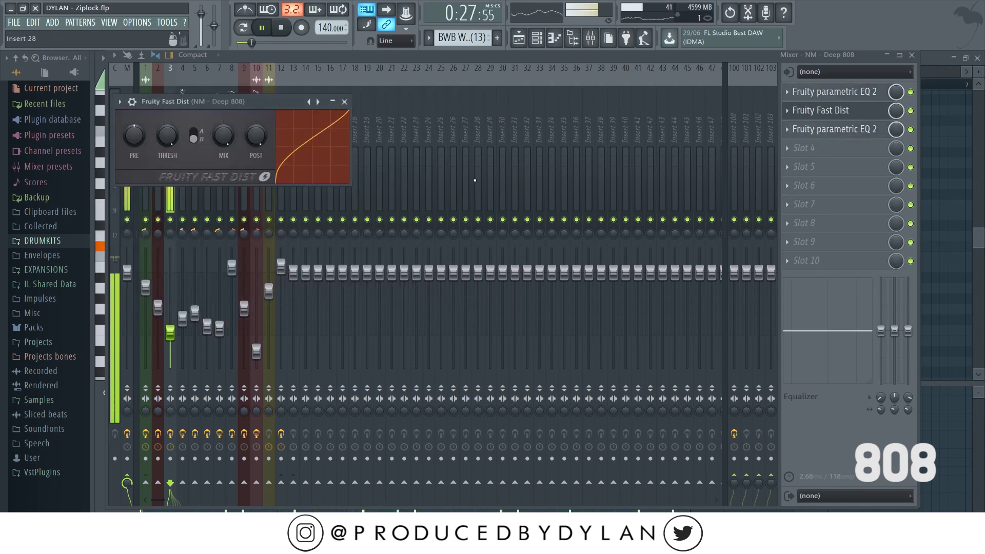
pyautogui.click(345, 101)
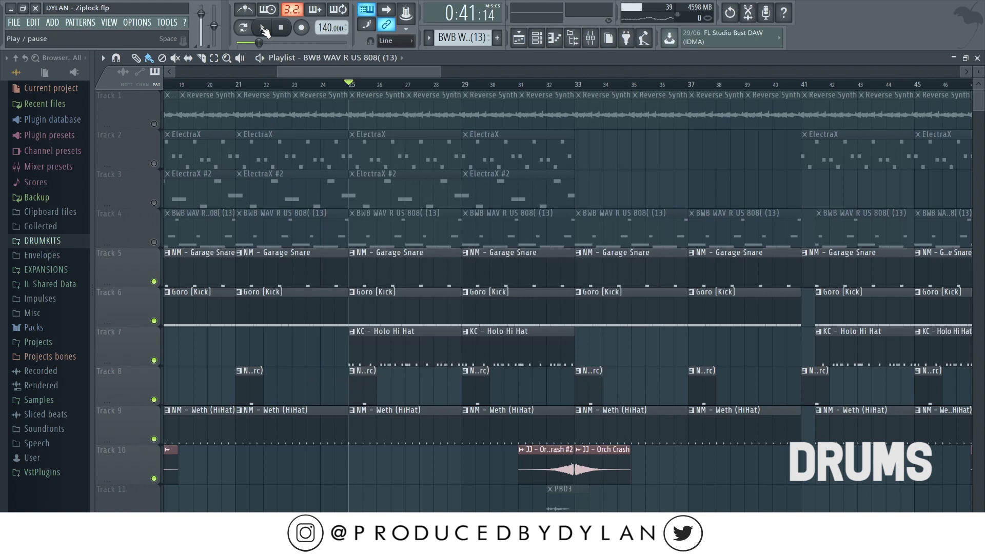
# Step: Play the soloed drum tracks from bar 25, examine the Goro [Kick] notes in the piano roll, and return to the playlist
pyautogui.click(263, 28)
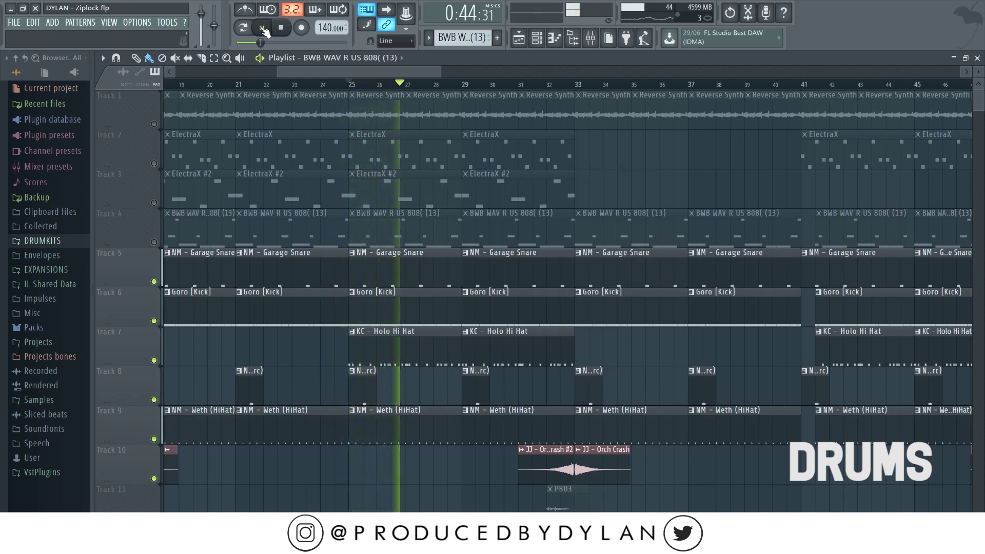
pyautogui.doubleClick(421, 304)
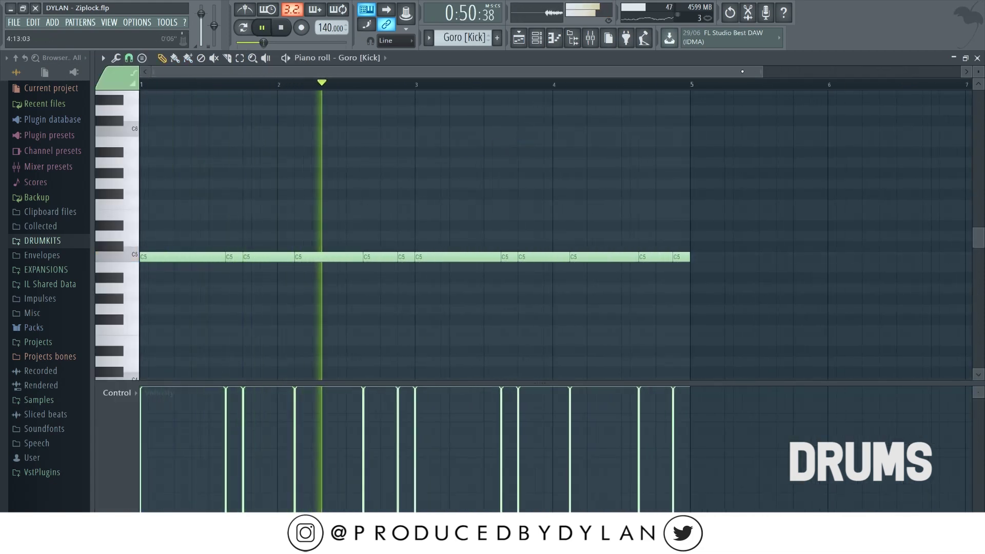
pyautogui.moveTo(762, 72); pyautogui.dragTo(618, 71)
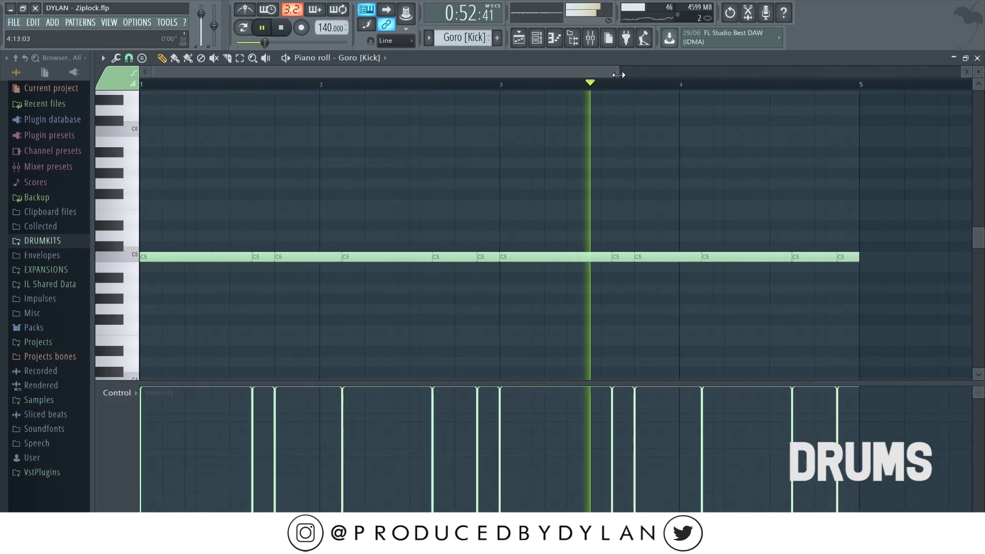
pyautogui.press('F5')
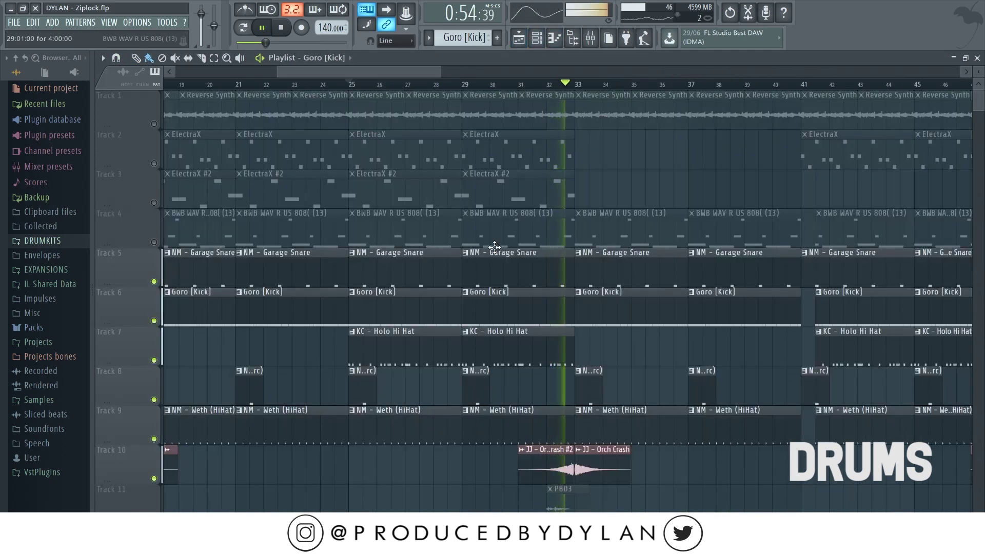
# Step: Examine the note patterns of the NM - Weth (HiHat) and KC - Holo Hi Hat clips in the piano roll, and return to the playlist
pyautogui.doubleClick(601, 415)
pyautogui.press('F5')
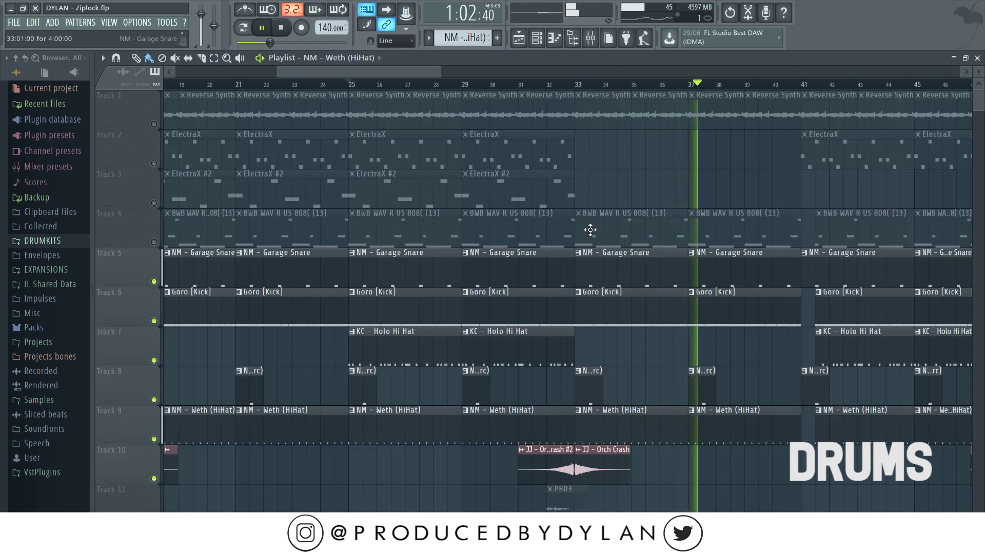
pyautogui.moveTo(428, 71); pyautogui.dragTo(511, 70)
pyautogui.doubleClick(460, 343)
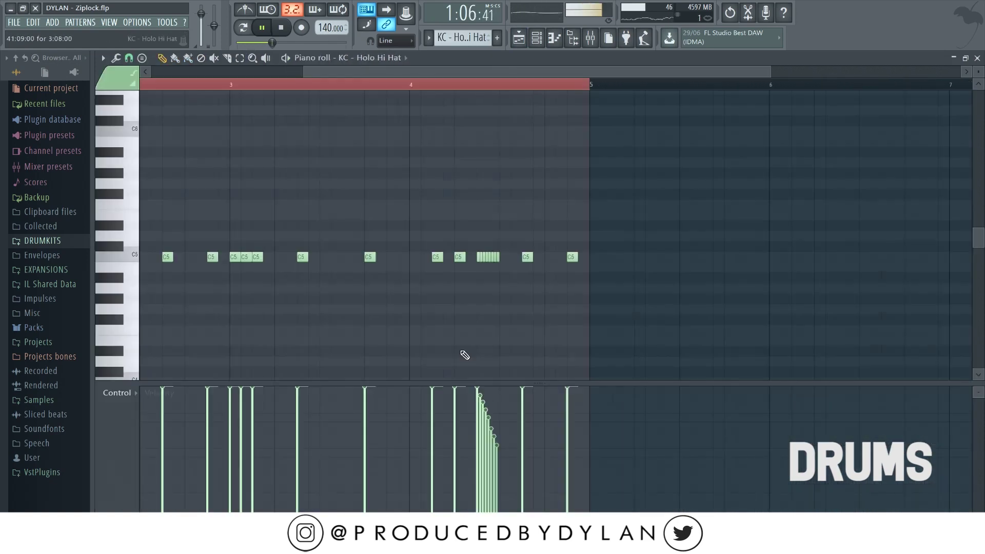
pyautogui.moveTo(393, 72); pyautogui.dragTo(241, 74)
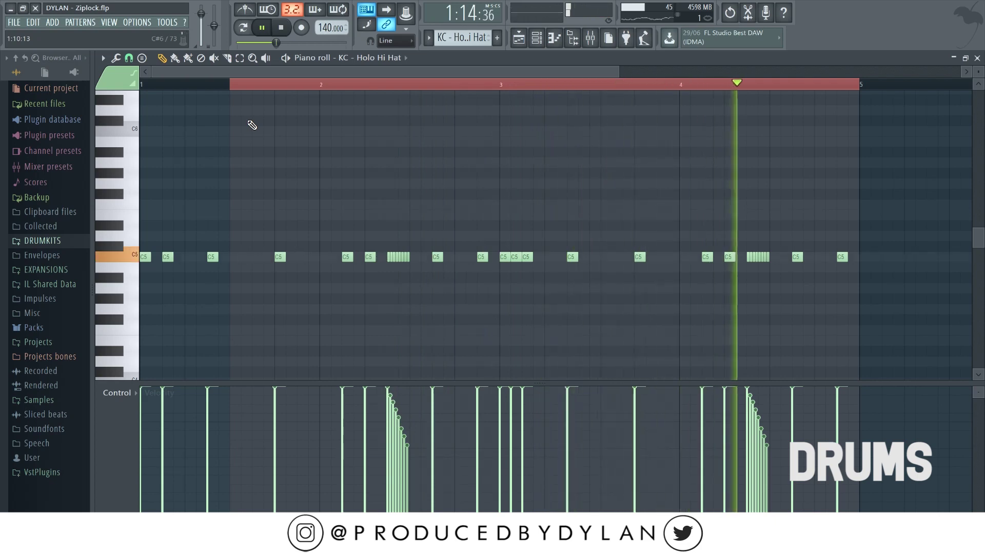
pyautogui.press('F5')
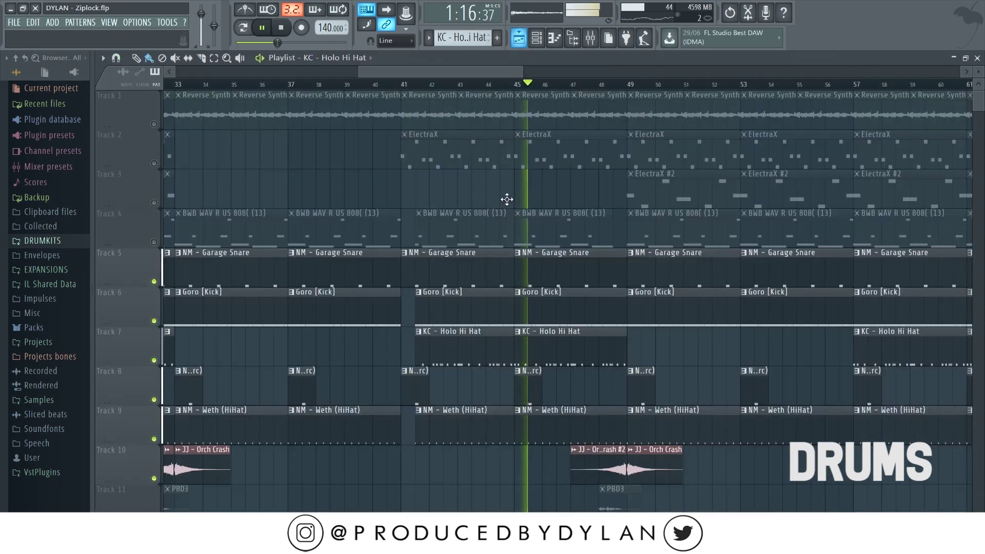